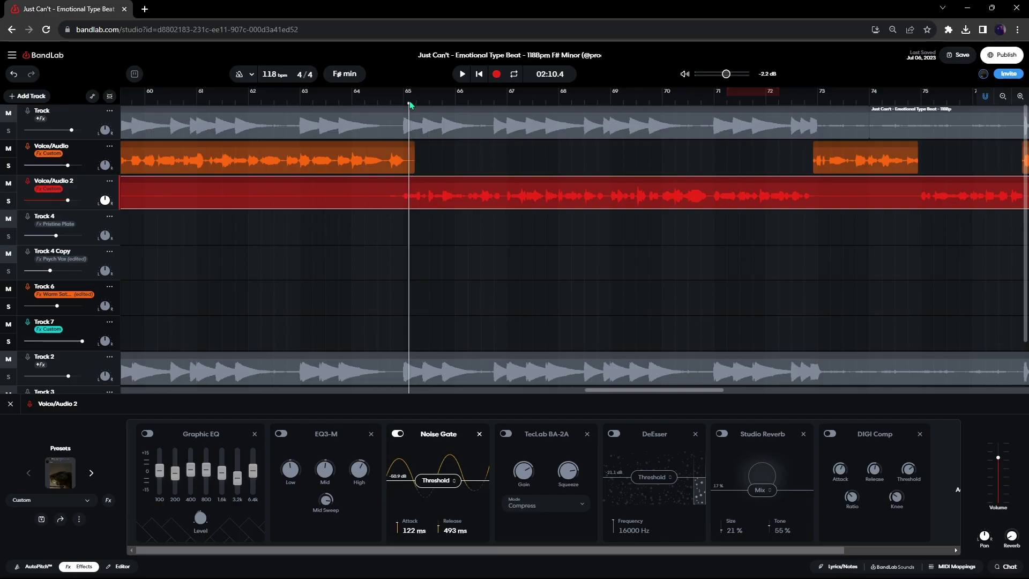
Play the song from around bar 65 and compare the Voice/Audio and Voice/Audio 2 tracks with the Noise Gate off and on
key("space")
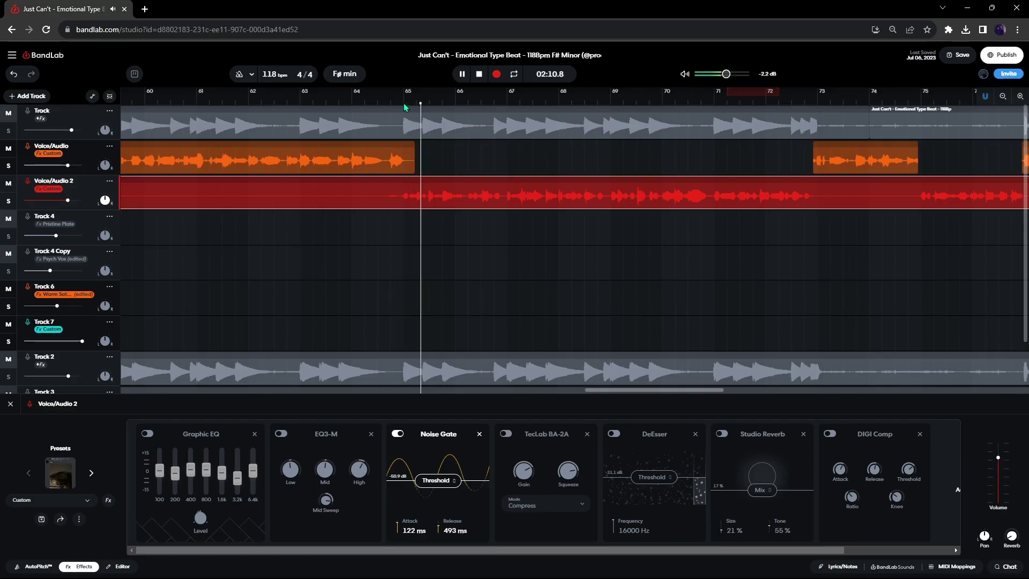
left_click(398, 434)
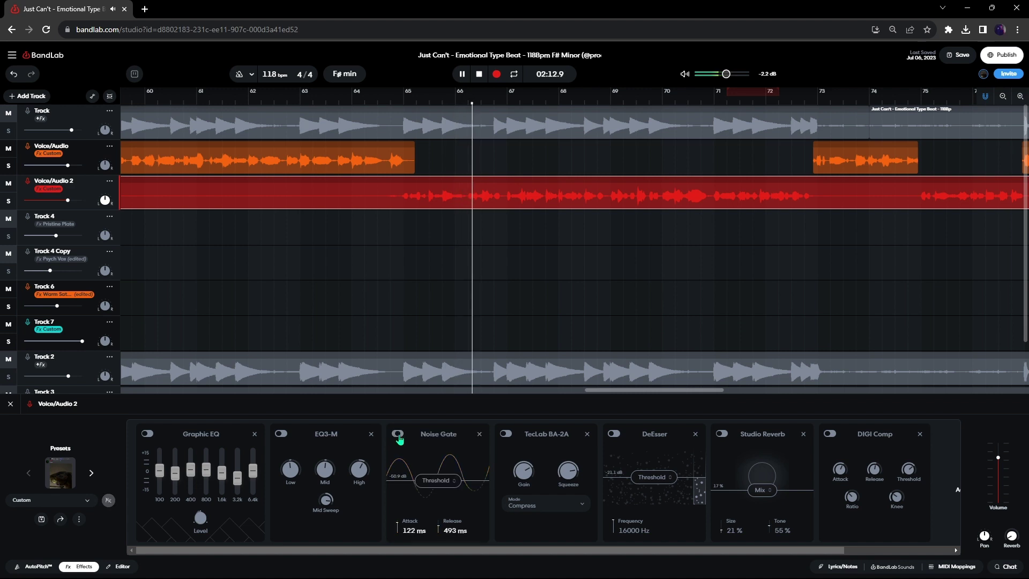
left_click(459, 169)
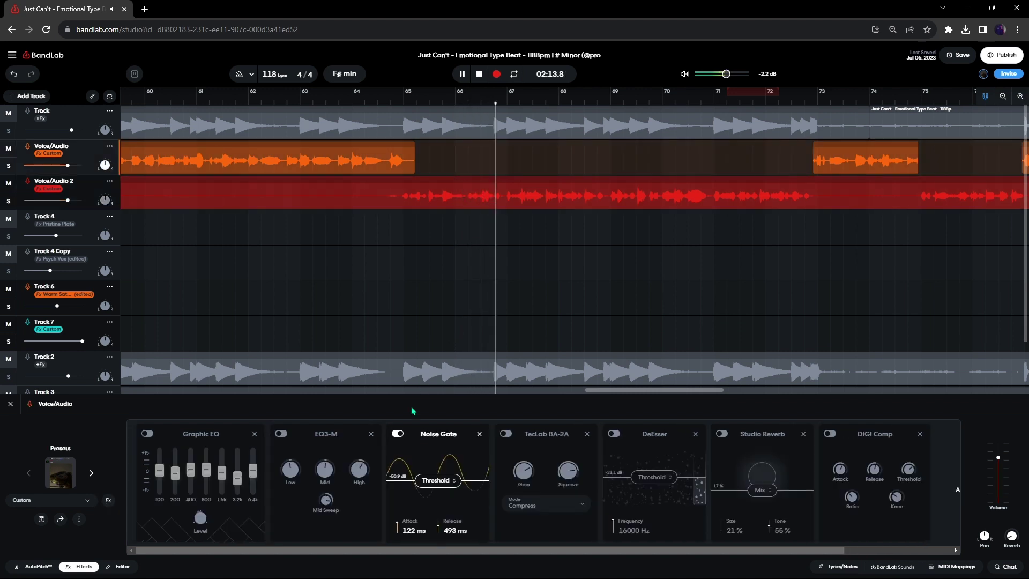
left_click(398, 434)
left_click(397, 435)
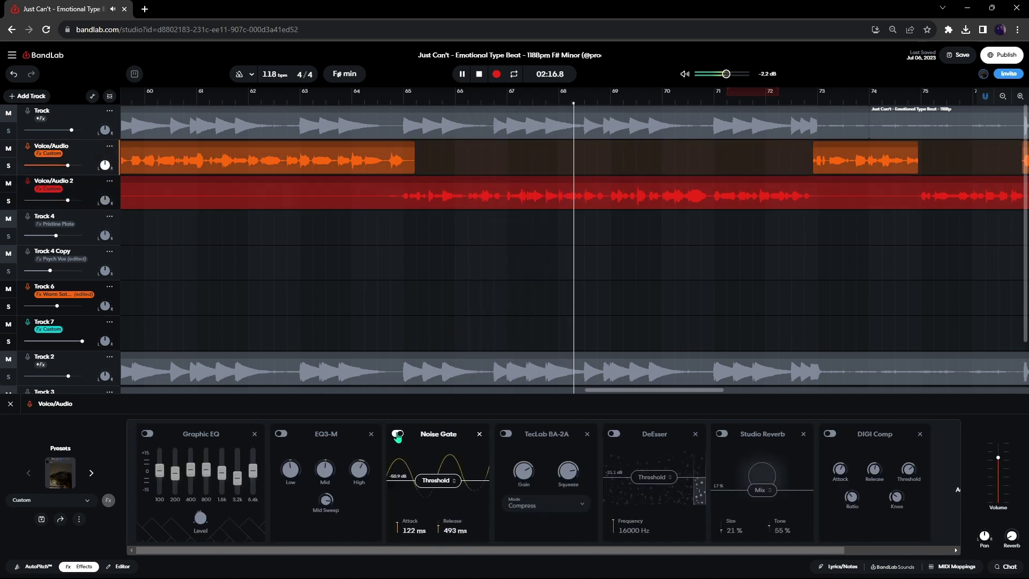
left_click(478, 206)
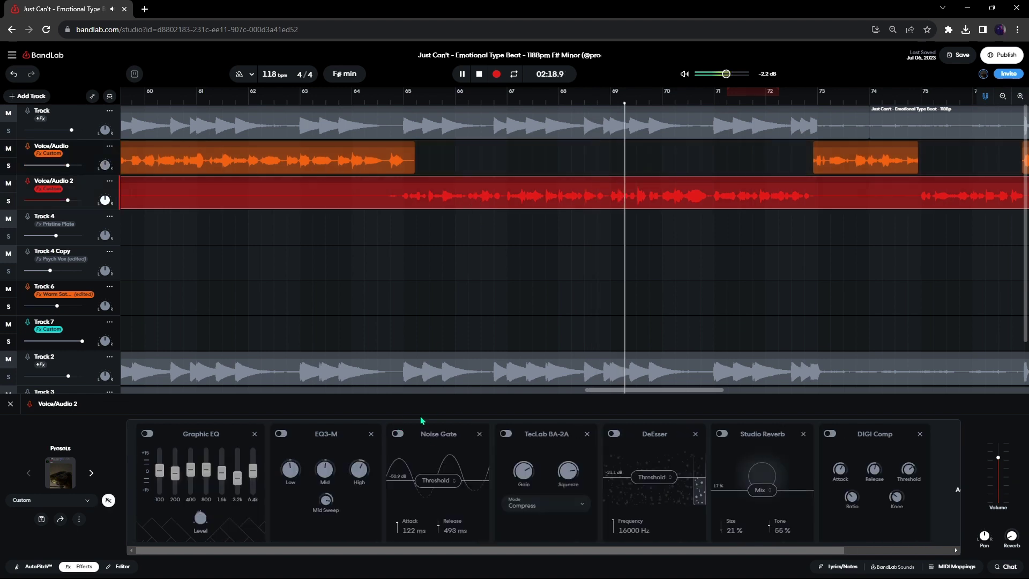
left_click(397, 436)
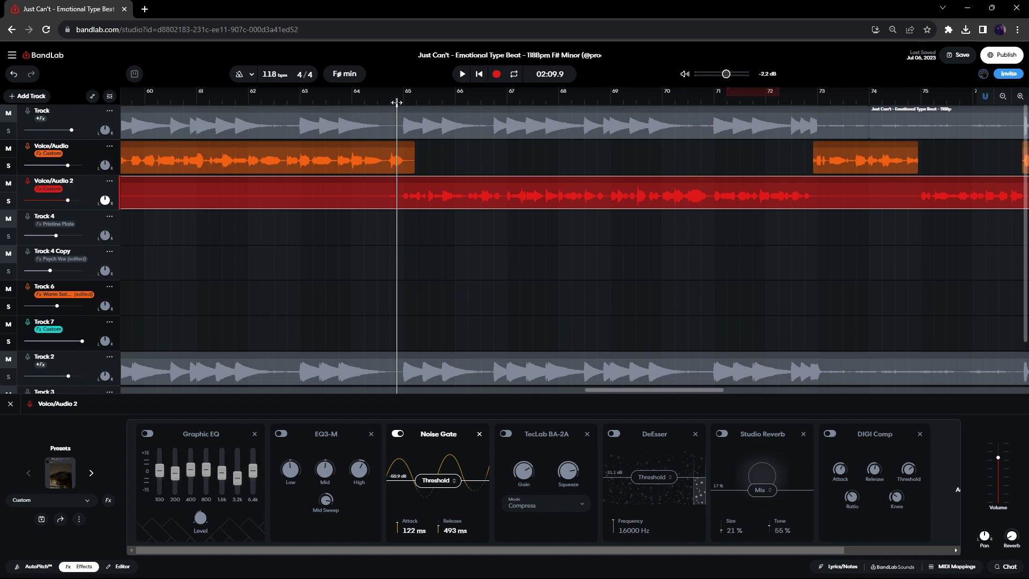
key("space")
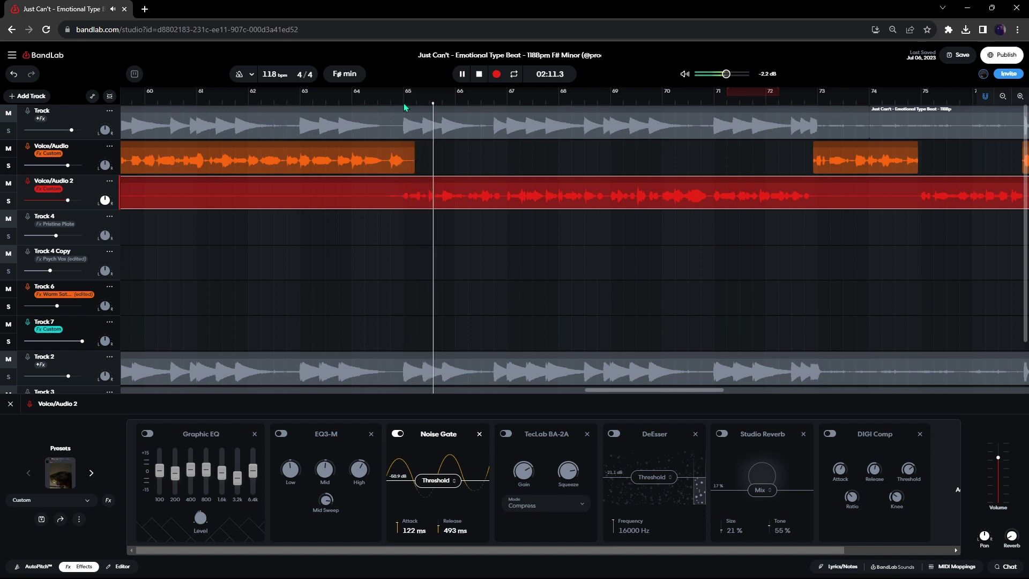
left_click(398, 433)
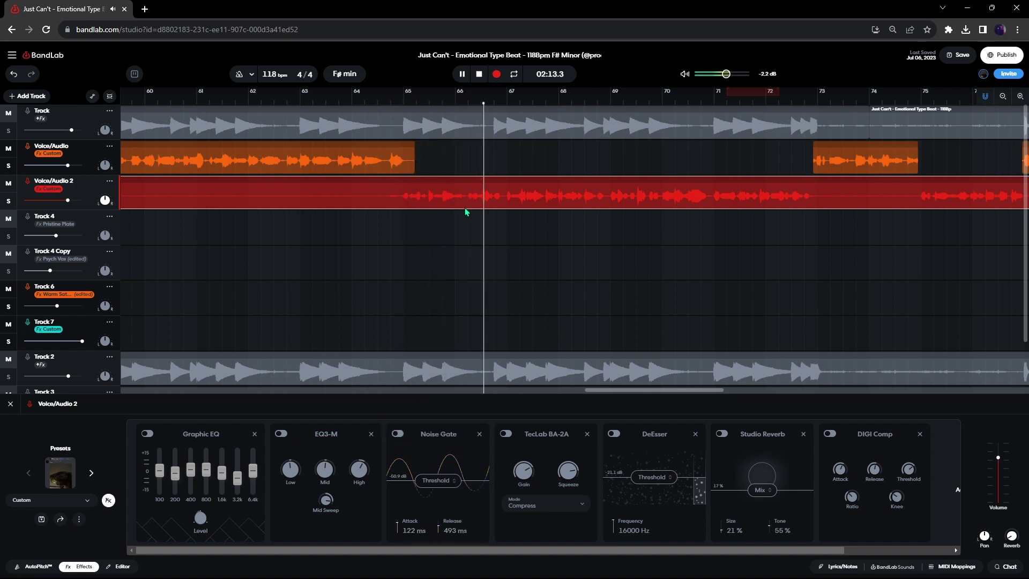
left_click(458, 169)
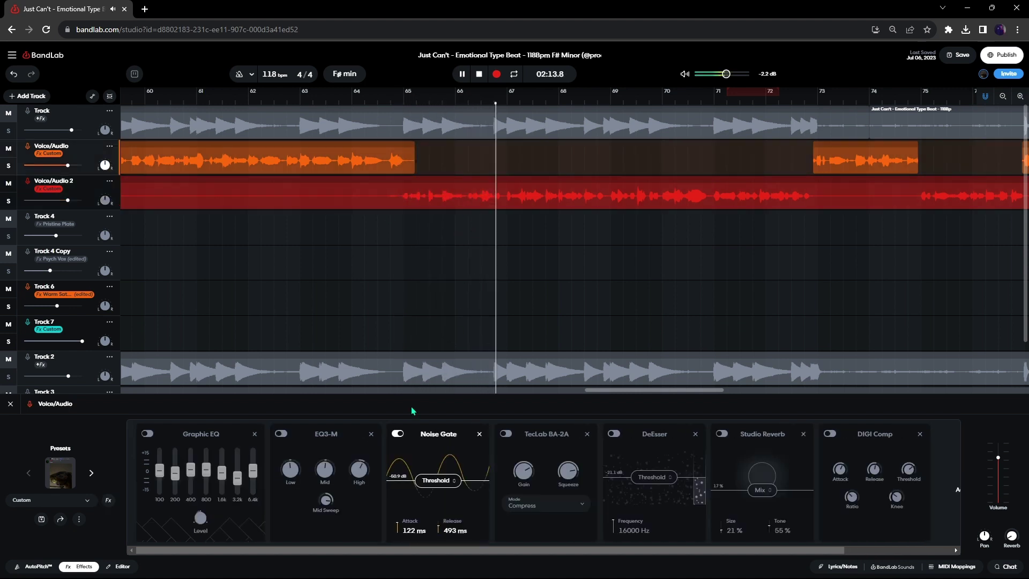
left_click(398, 435)
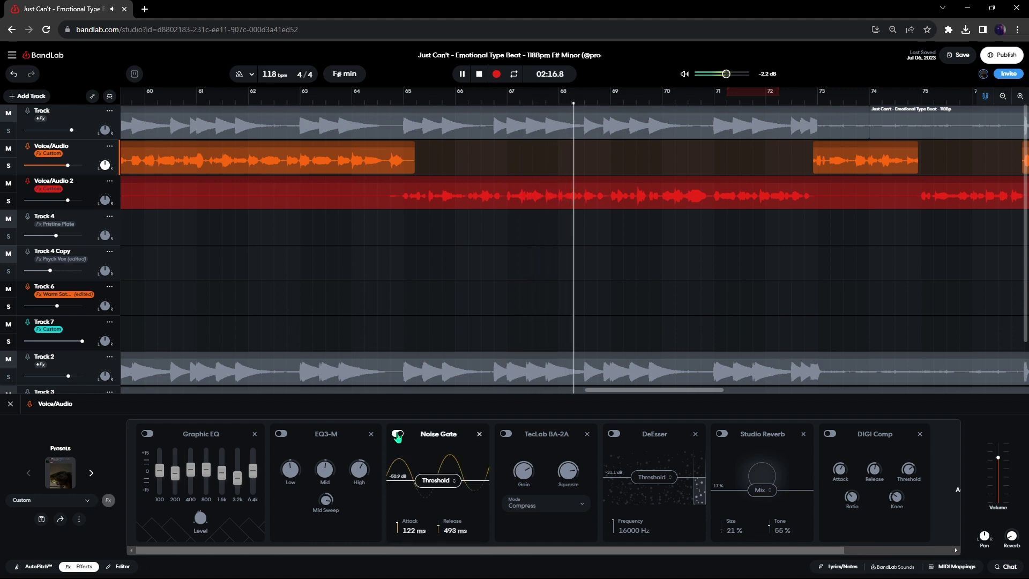
left_click(477, 207)
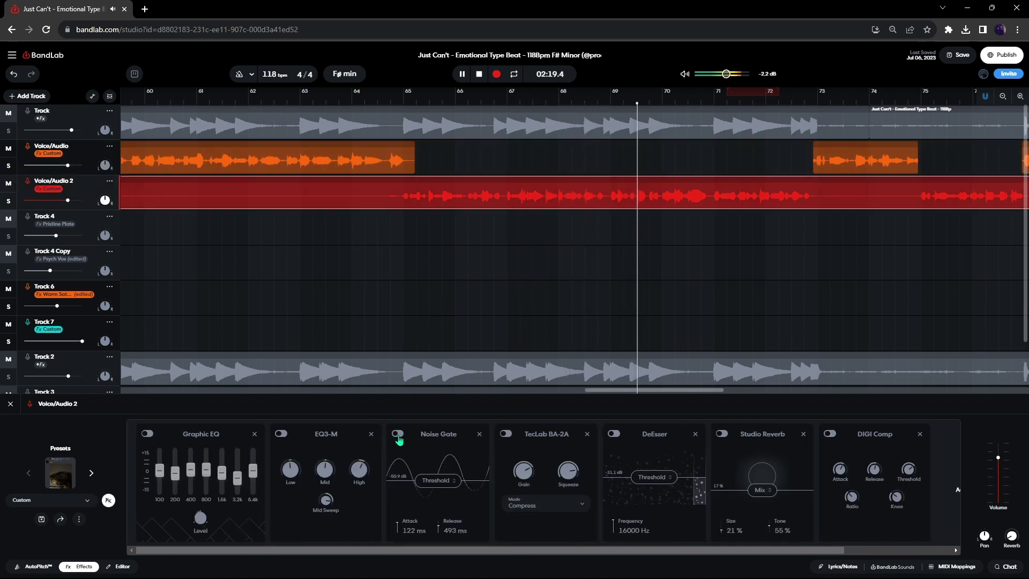
left_click(397, 435)
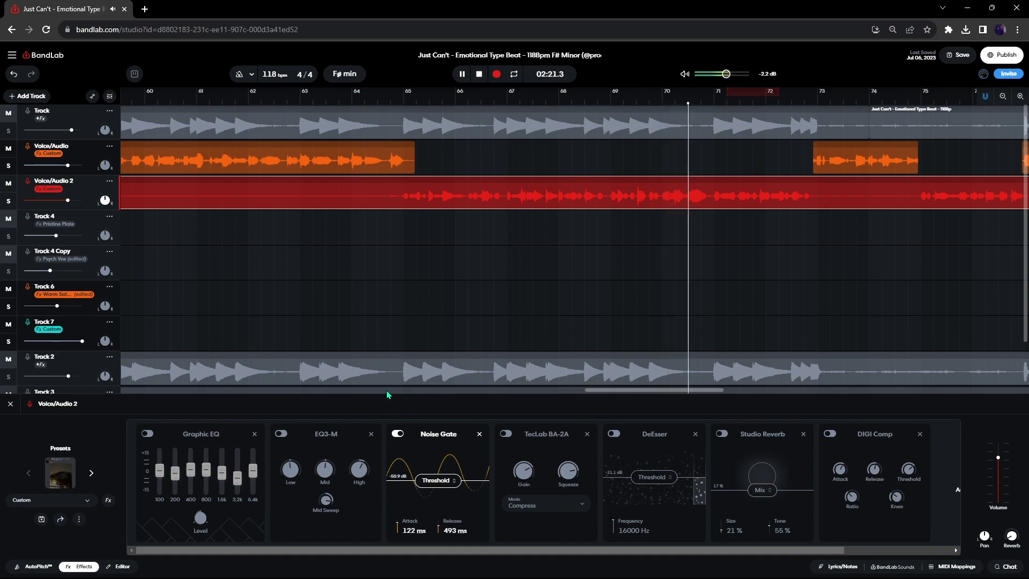
key("space")
Export the Track and Voice/Audio tracks as WAV files
left_click(110, 112)
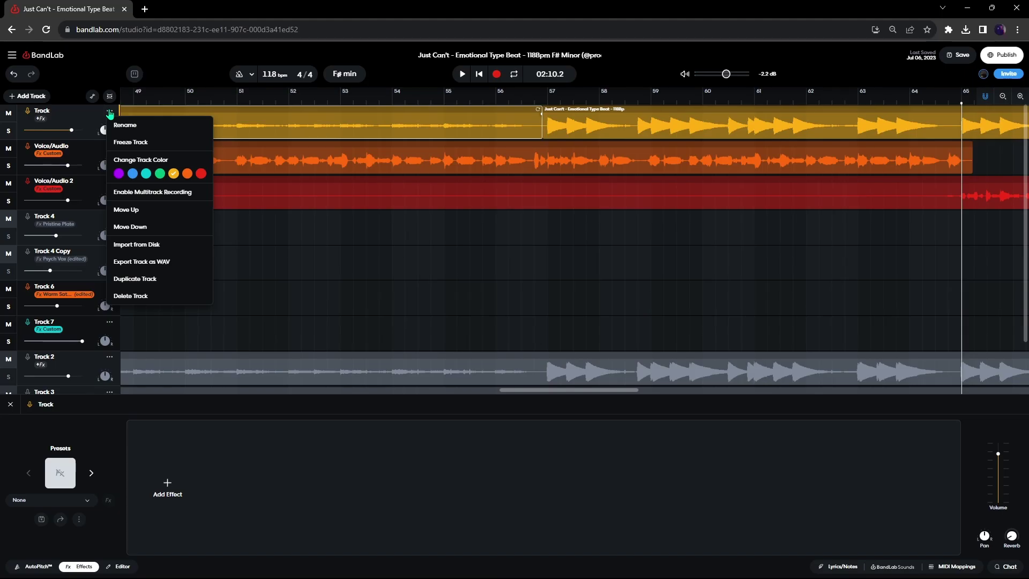
left_click(172, 261)
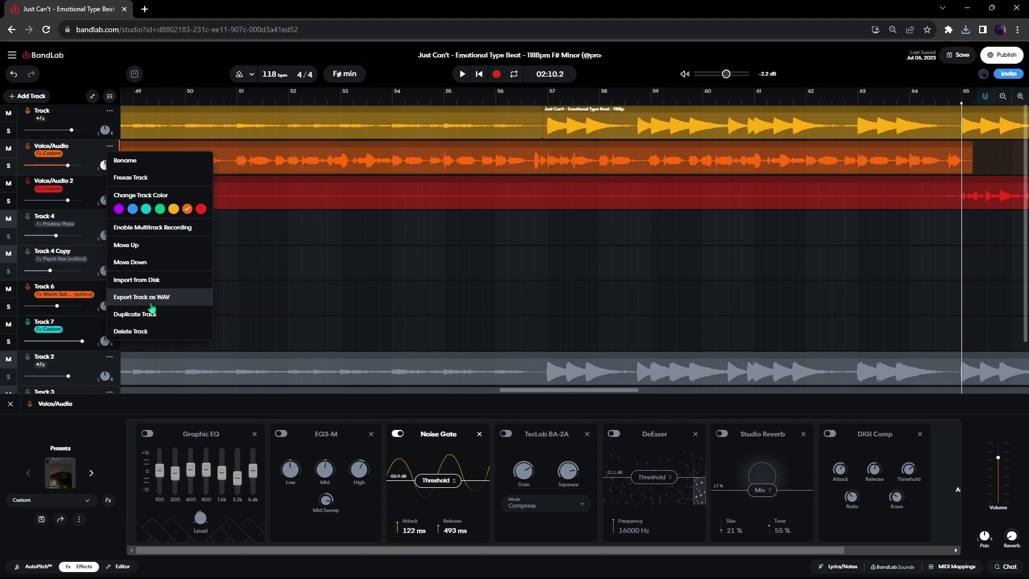
left_click(152, 303)
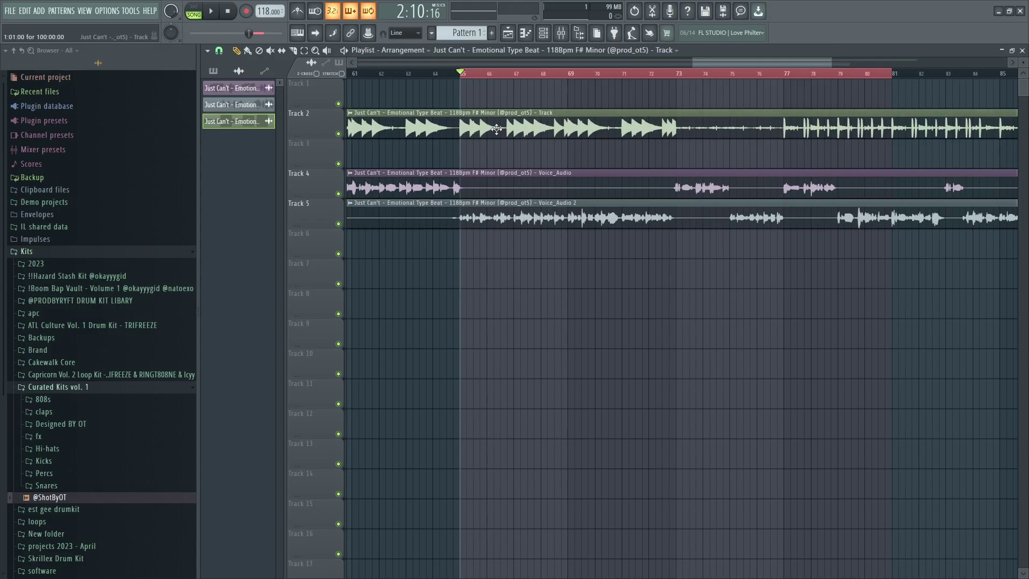
In FL Studio, route the beat clip to its own mixer track, Voice_Audio to insert 4 and Voice_Audio 2 to insert 3
double_click(497, 129)
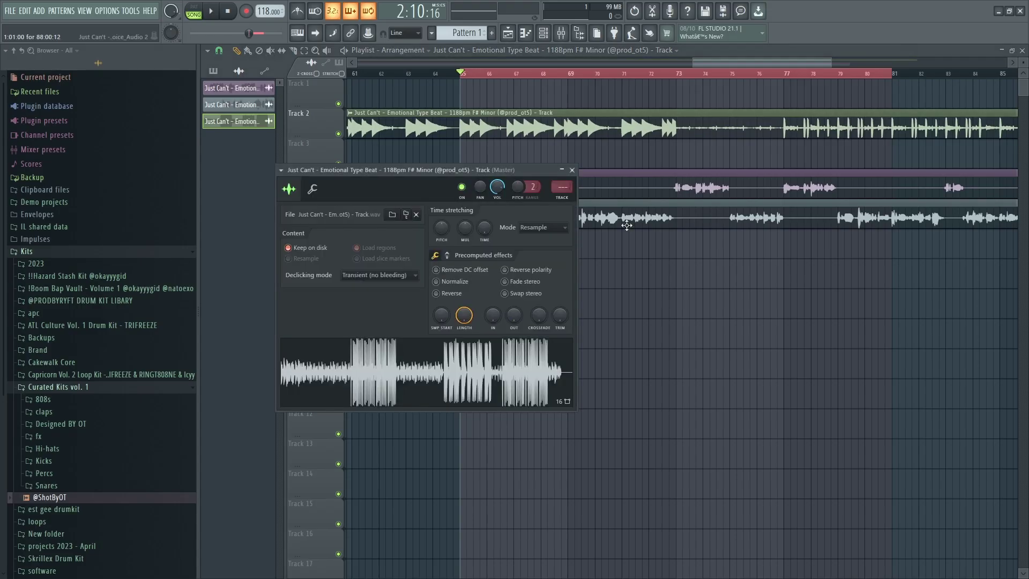
left_click(572, 171)
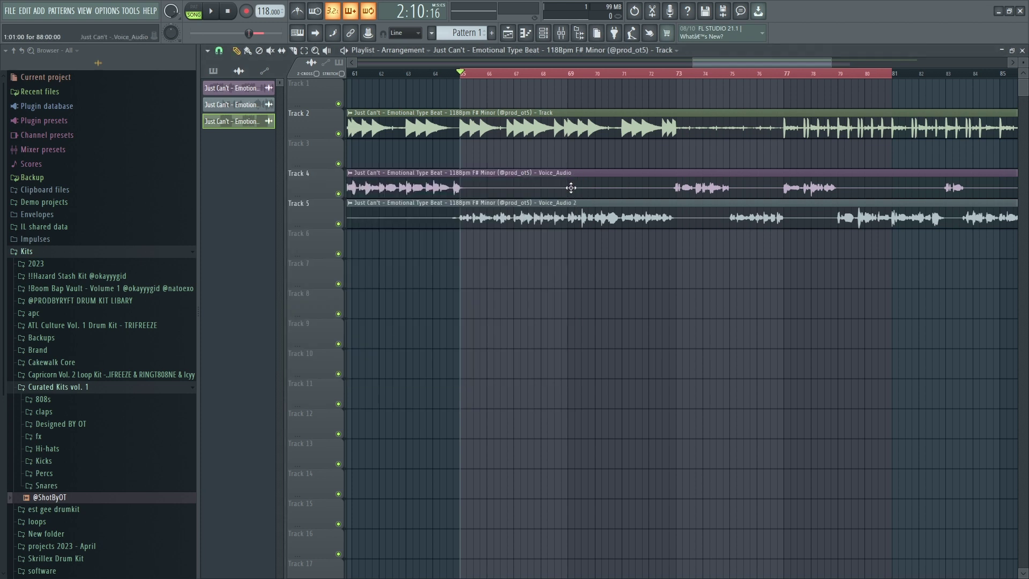
double_click(571, 192)
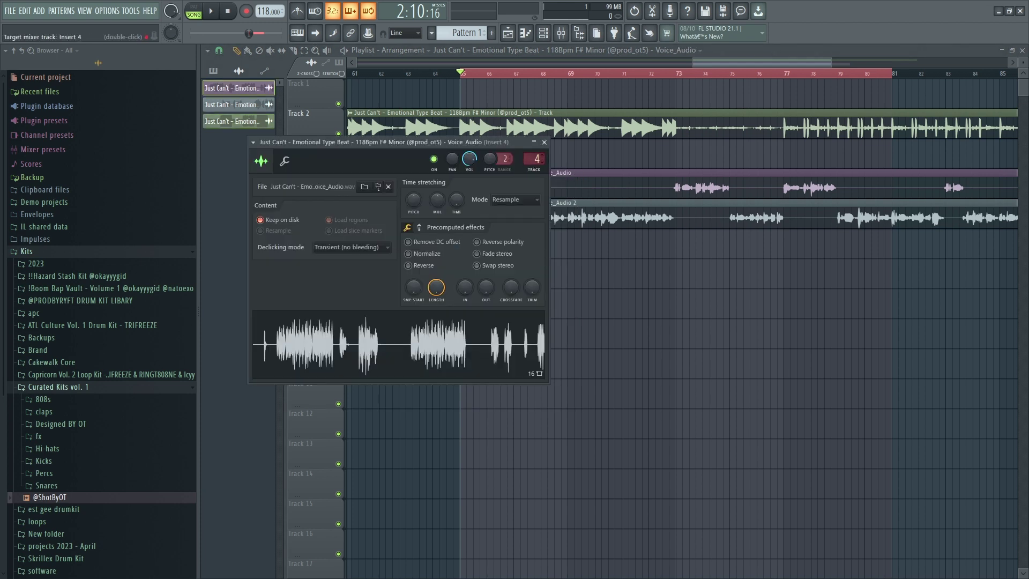
left_click(543, 142)
double_click(567, 220)
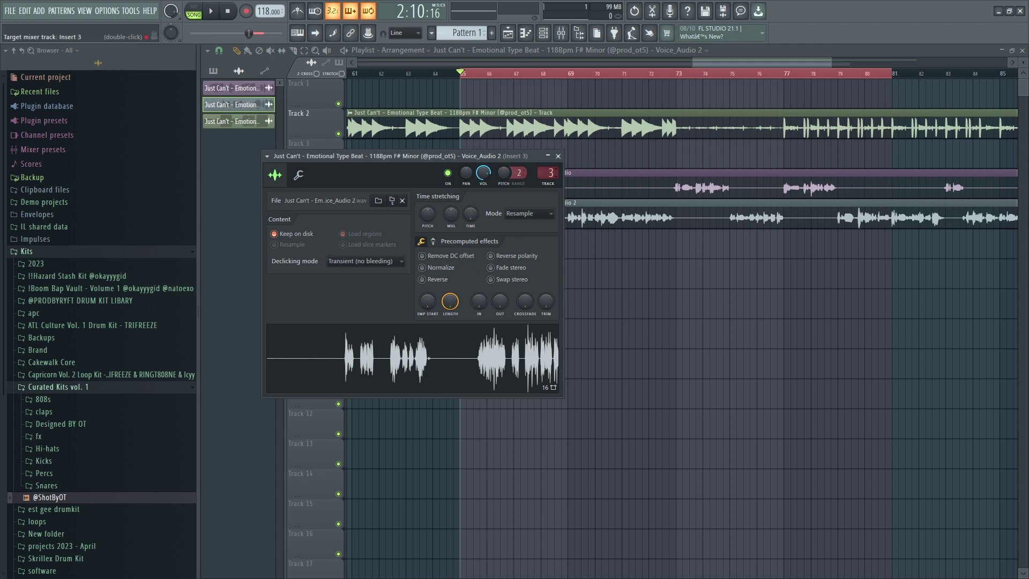
left_click(557, 157)
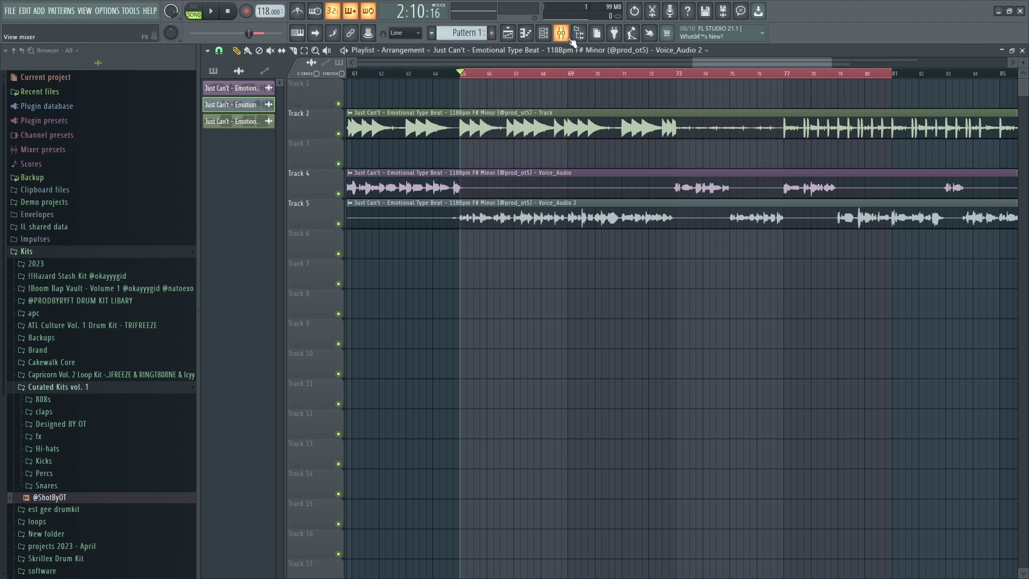
Open the mixer, rename insert 1 as "Beat" and give it a red colour
left_click(565, 36)
left_click(266, 107)
key("F2")
type("Beat")
left_click(339, 72)
Rename mixer insert 3 as "Vocal 1 pre" and insert 4 as "vocal 2 pre"
right_click(316, 73)
left_click(348, 78)
type("V")
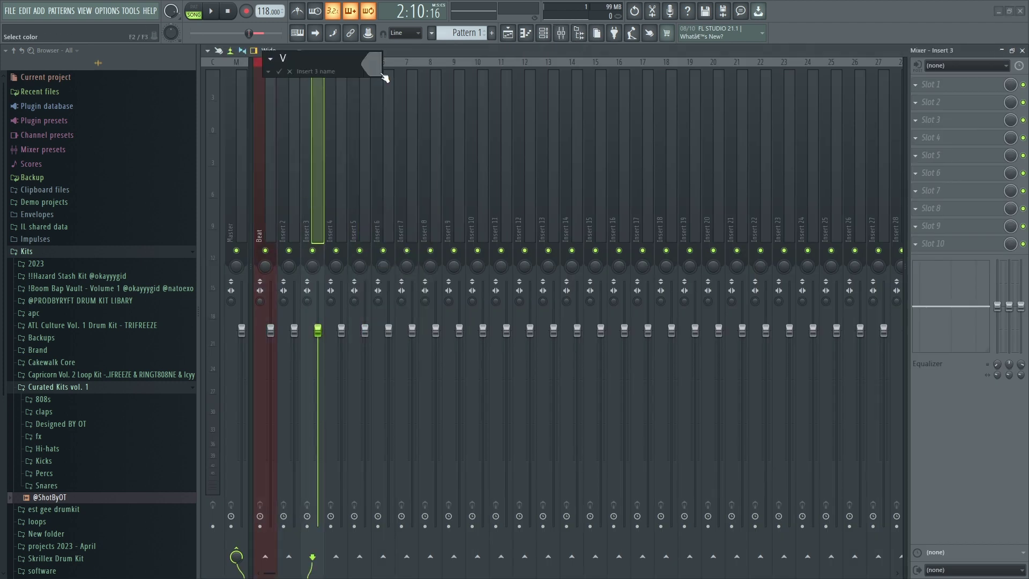
type("ocal 1 pre")
key("Return")
left_click(334, 119)
key("F2")
type("vocal 2 pre")
key("Return")
Route both vocal pre tracks to insert 6, and name that insert "vocal mix" with a purple colour
left_click(316, 161, "ctrl+shift")
left_click(383, 555)
type("vo")
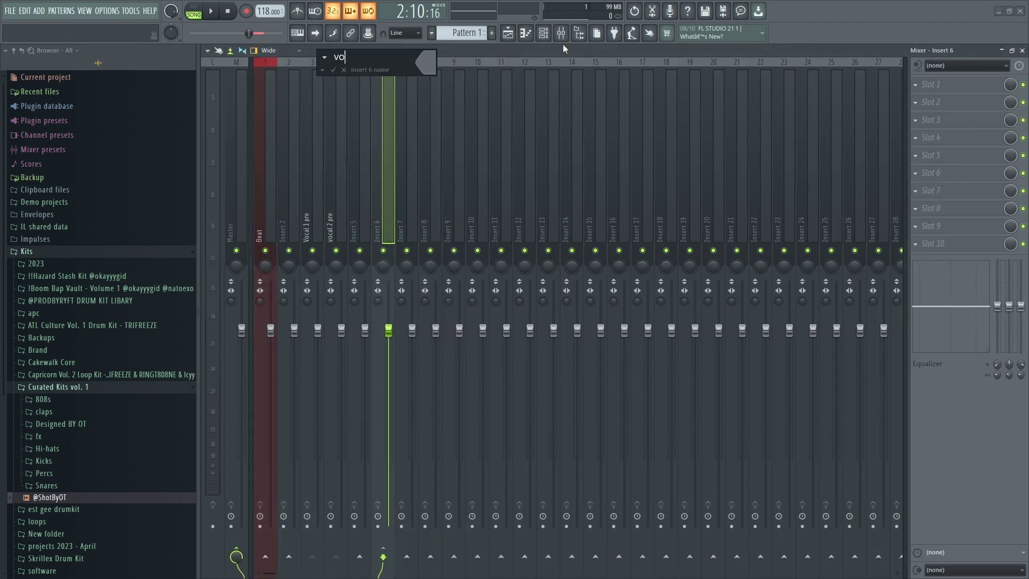
type("cal mix")
key("Return")
key("F2")
left_click(433, 61)
left_click(542, 193)
key("Return")
Check the BandLab effects capture in Snipping Tool, and load FabFilter Pro-Q 3 in slot 1 of the vocal mix insert in FL Studio
key("alt+Tab")
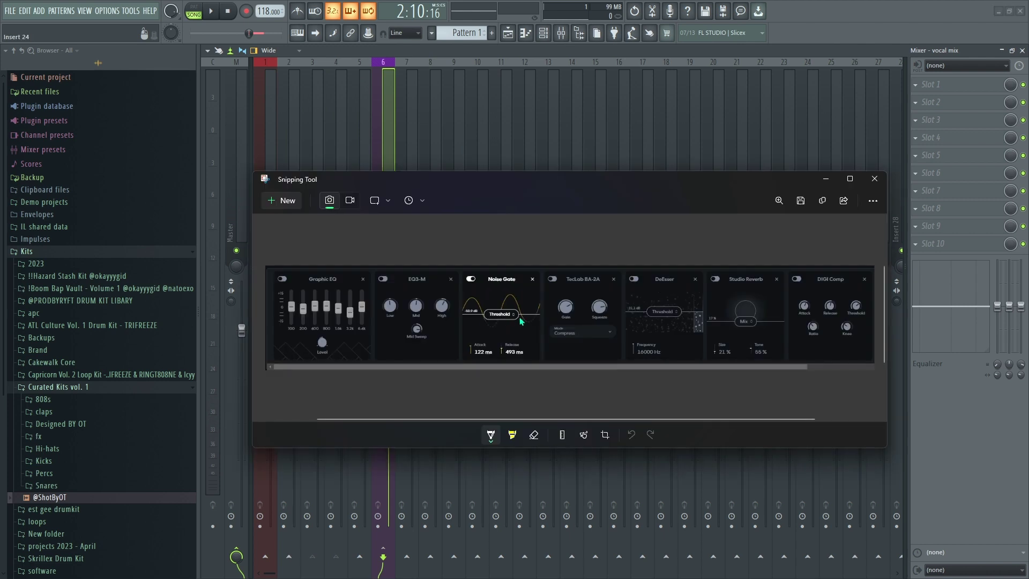
left_click(938, 87)
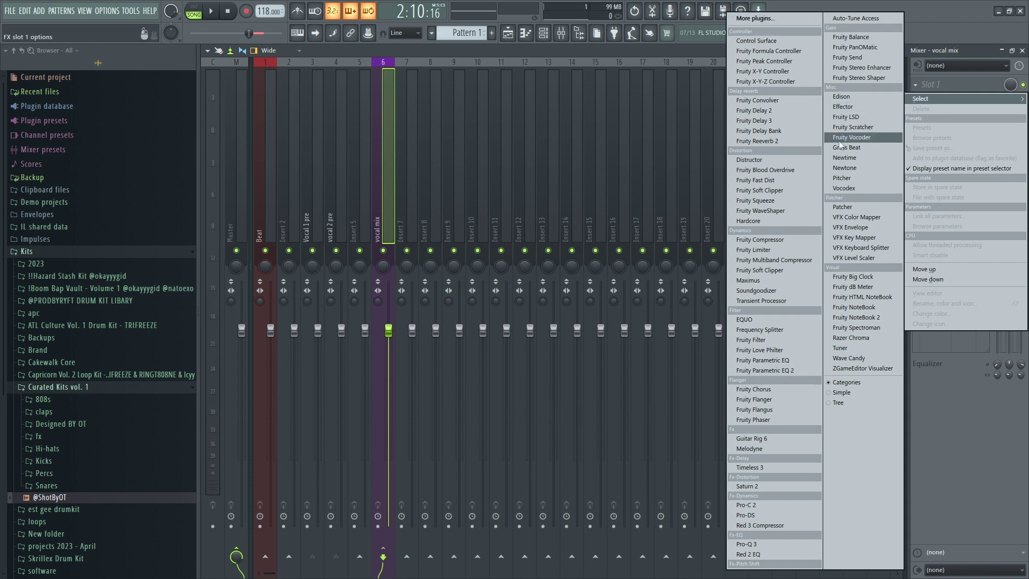
left_click(783, 361)
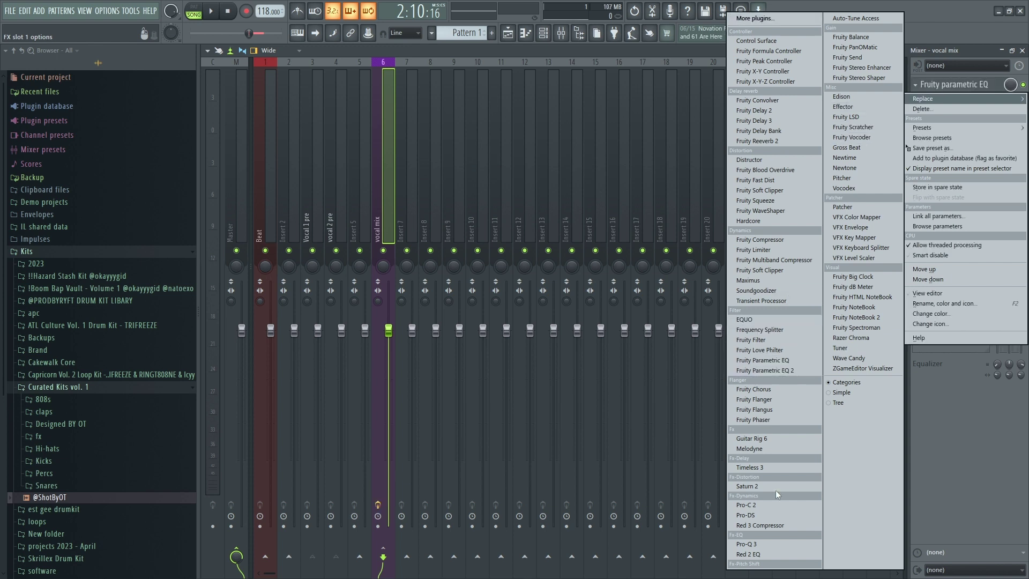
left_click(780, 544)
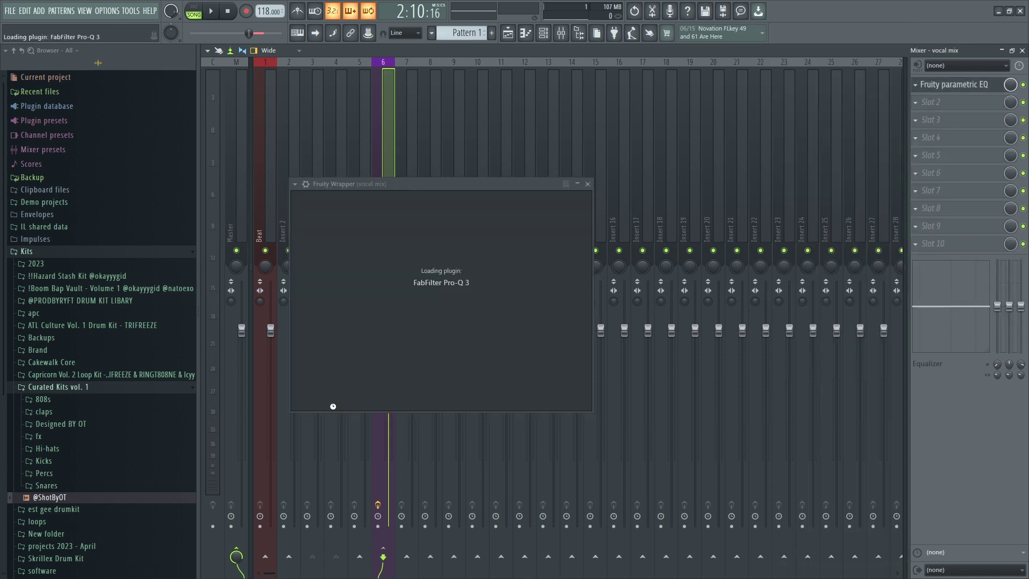
left_click_drag(432, 179, 423, 110)
During playback, roll off the vocal mix's low end with a 30 dB/oct low cut in Pro-Q 3, and mute the Beat track
key("space")
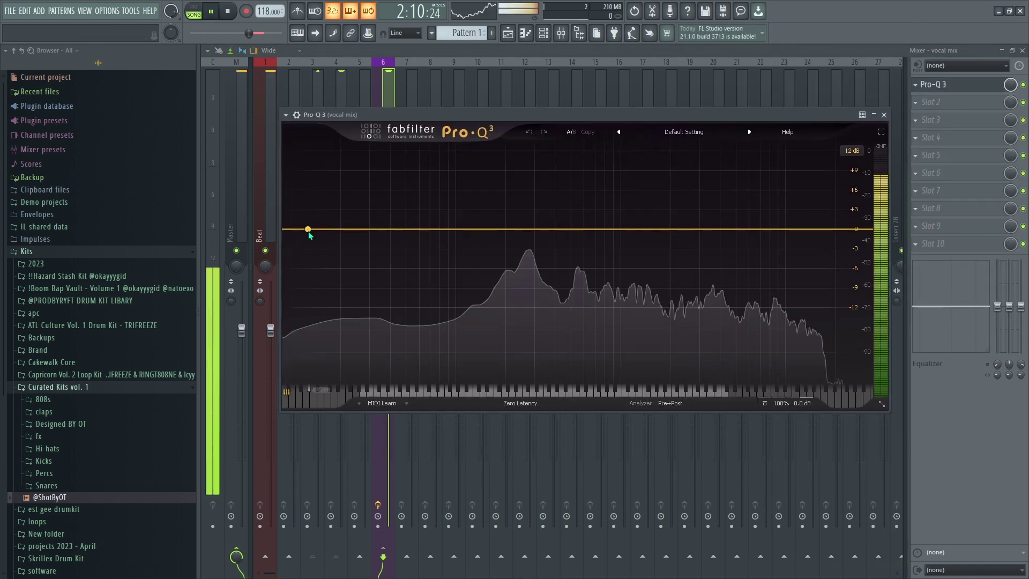
left_click_drag(301, 230, 457, 231)
left_click(264, 250)
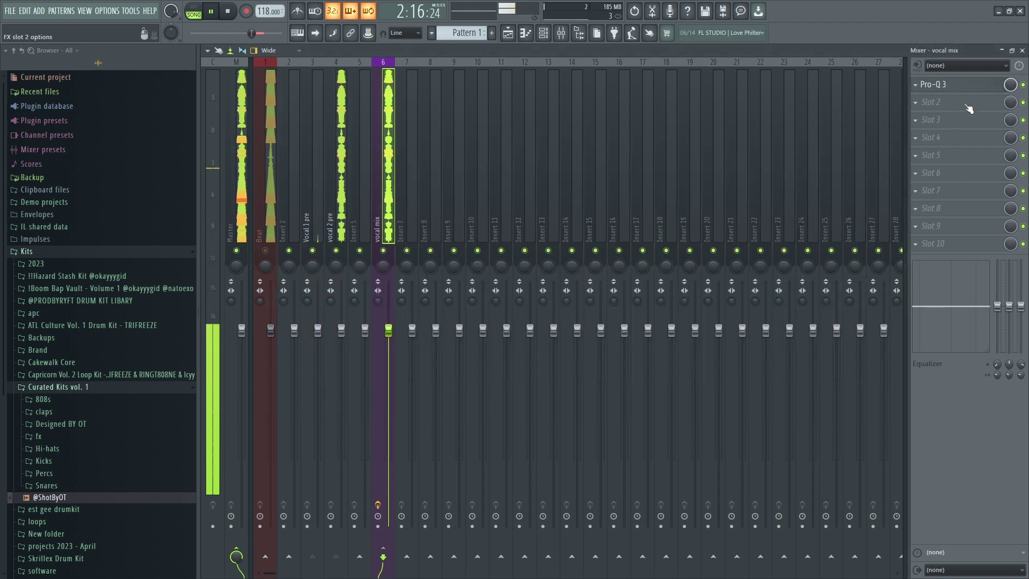
left_click(946, 90)
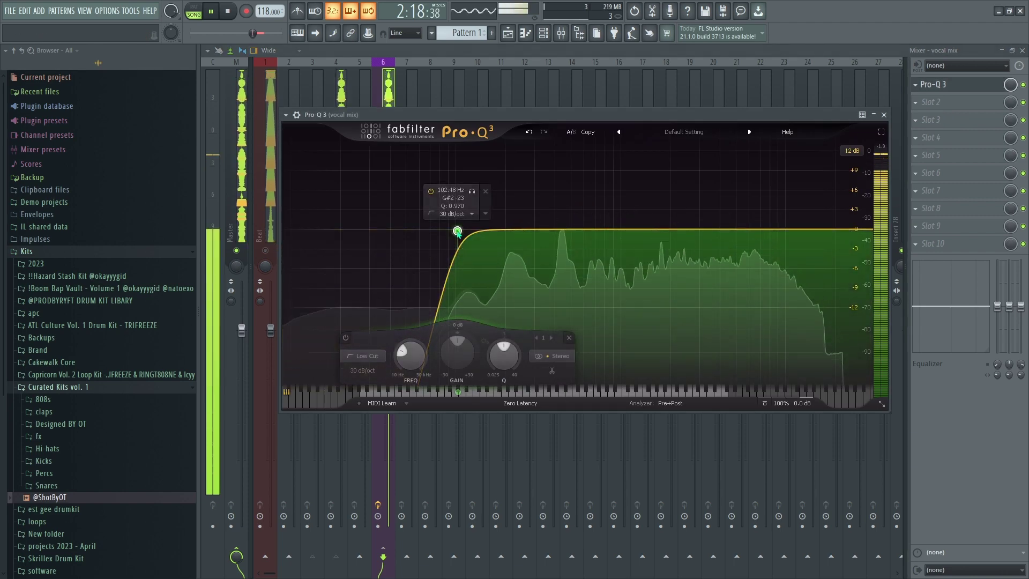
left_click_drag(457, 230, 476, 228)
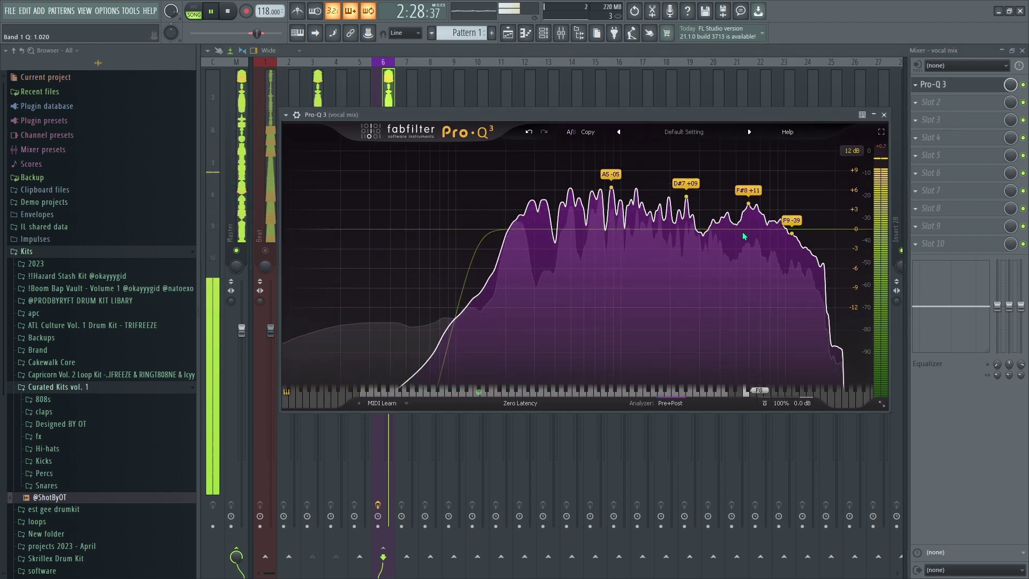
Shape the Pro-Q 3 curve with bell cuts of about 3.6 dB in the upper mids and 2.1 dB near 650 Hz, plus a high cut
left_click_drag(677, 114, 670, 95)
left_click_drag(729, 210, 695, 236)
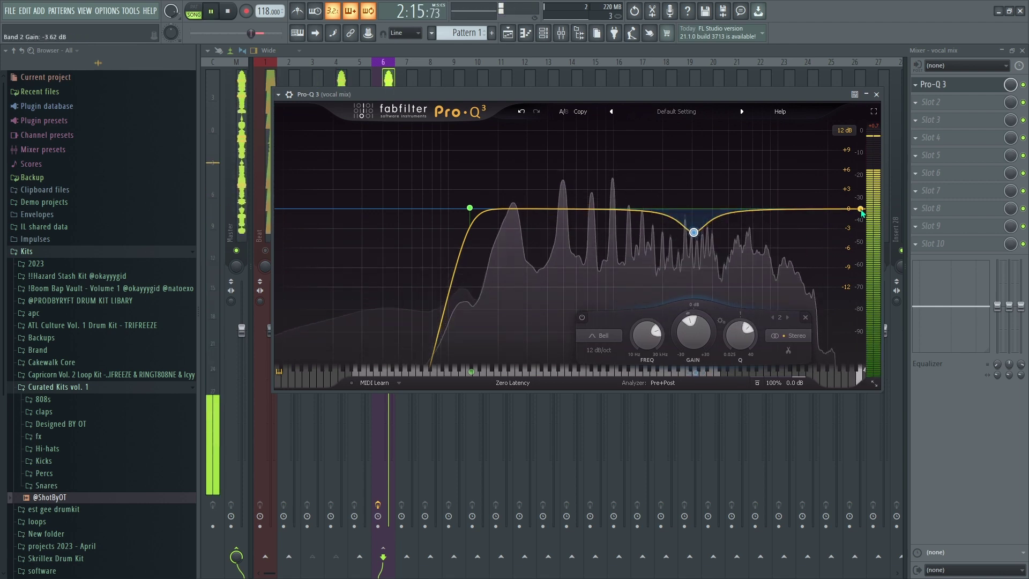
left_click_drag(860, 210, 809, 211)
mouse_move(569, 210)
left_mouse_down()
mouse_move(574, 228)
mouse_move(565, 223)
mouse_move(581, 223)
left_mouse_up()
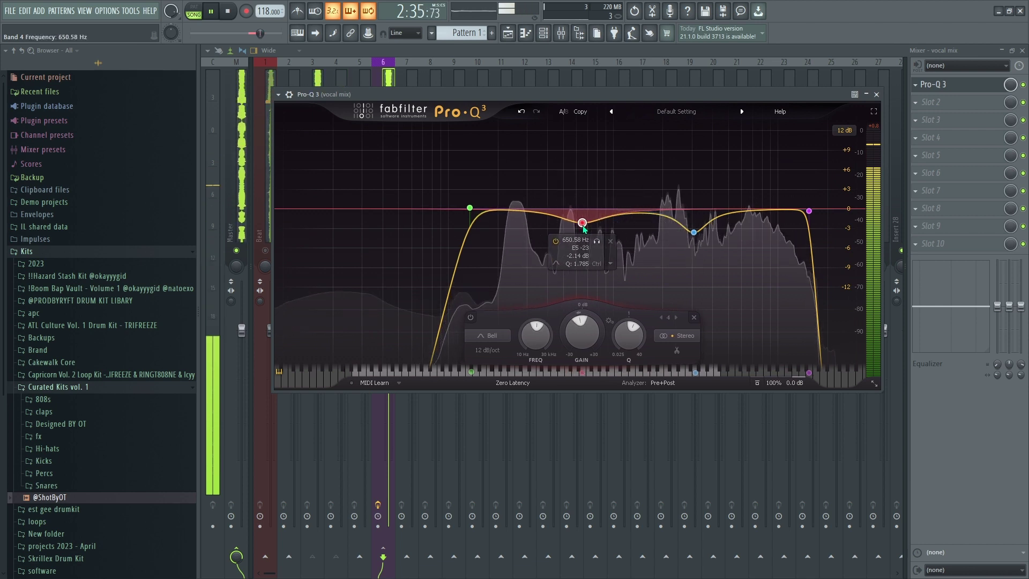
key("space")
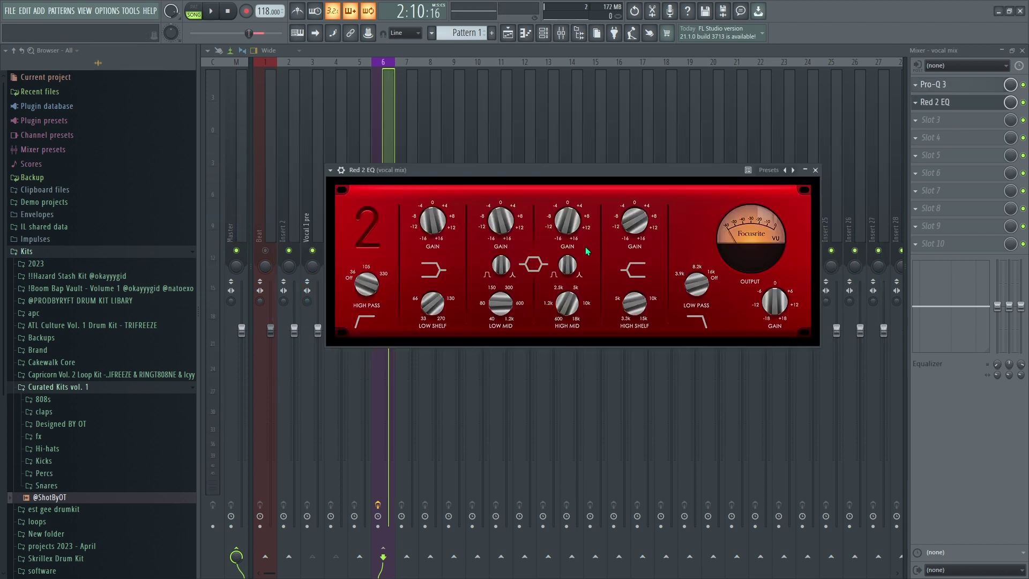
Try noise gating the vocal mix with Fruity Limiter in slot 3, using a threshold of about -20.6 dB during playback
key("space")
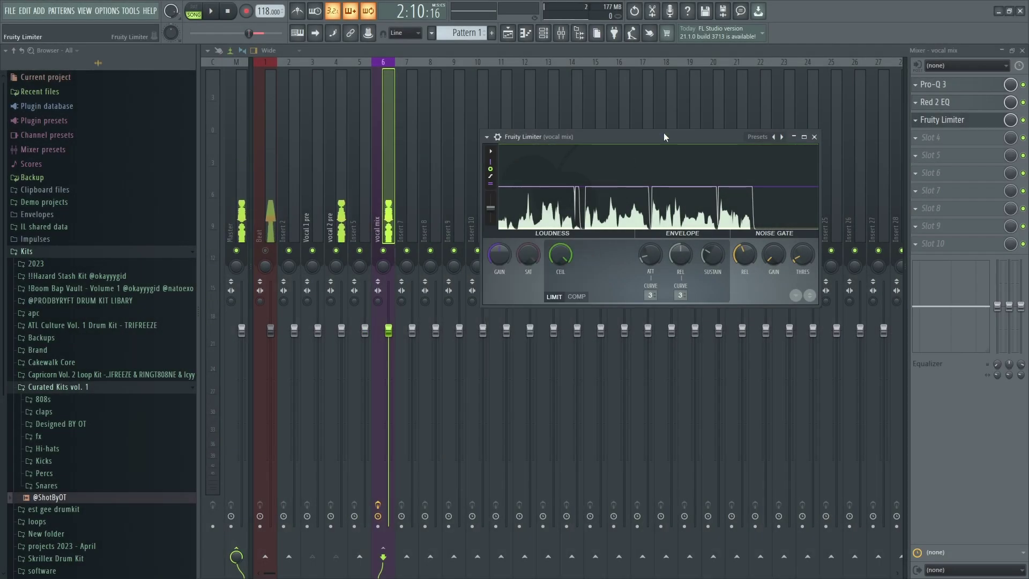
left_click_drag(657, 141, 588, 141)
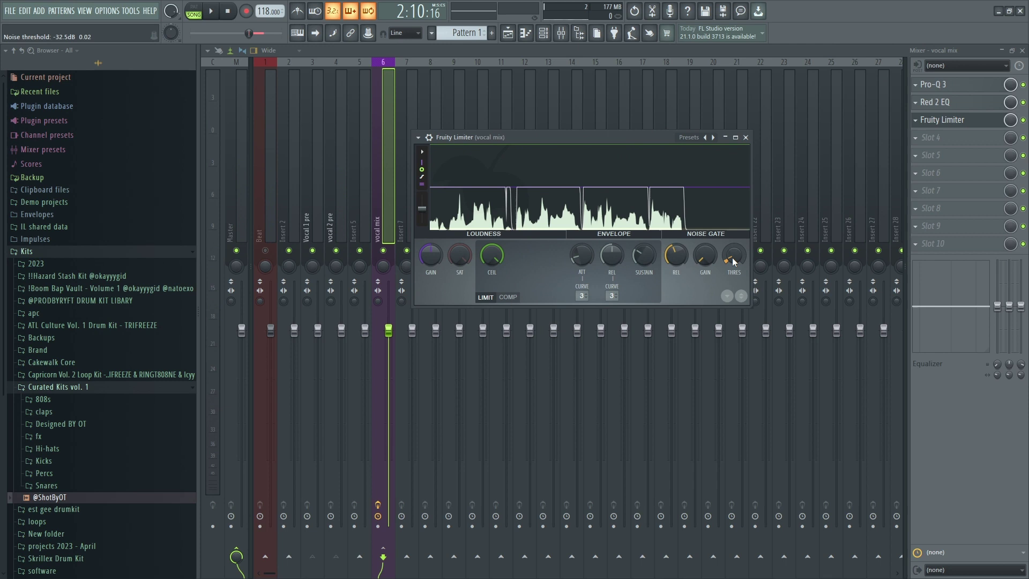
mouse_move(733, 261)
left_mouse_down()
mouse_move(733, 279)
mouse_move(740, 262)
left_mouse_up()
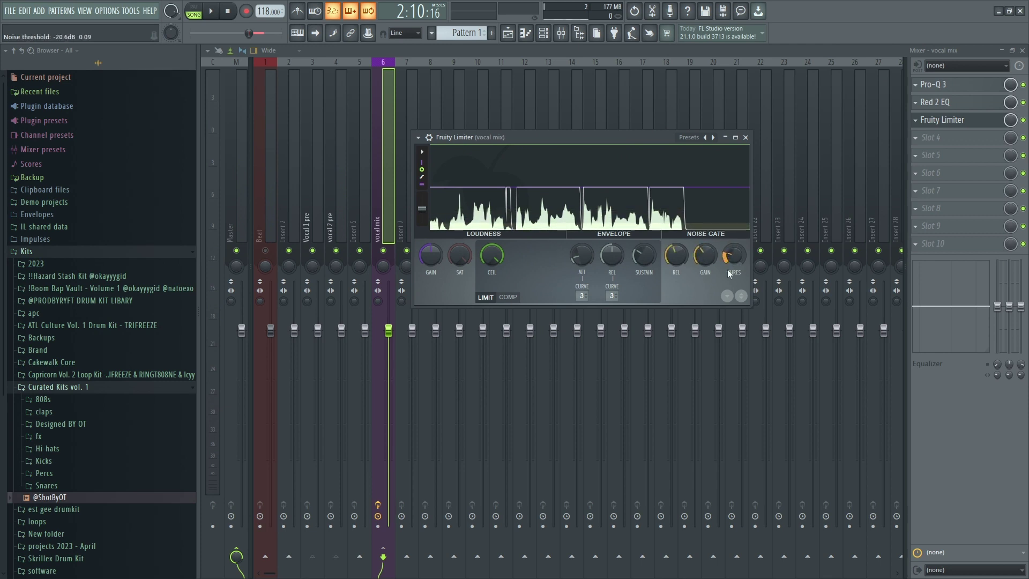
key("space")
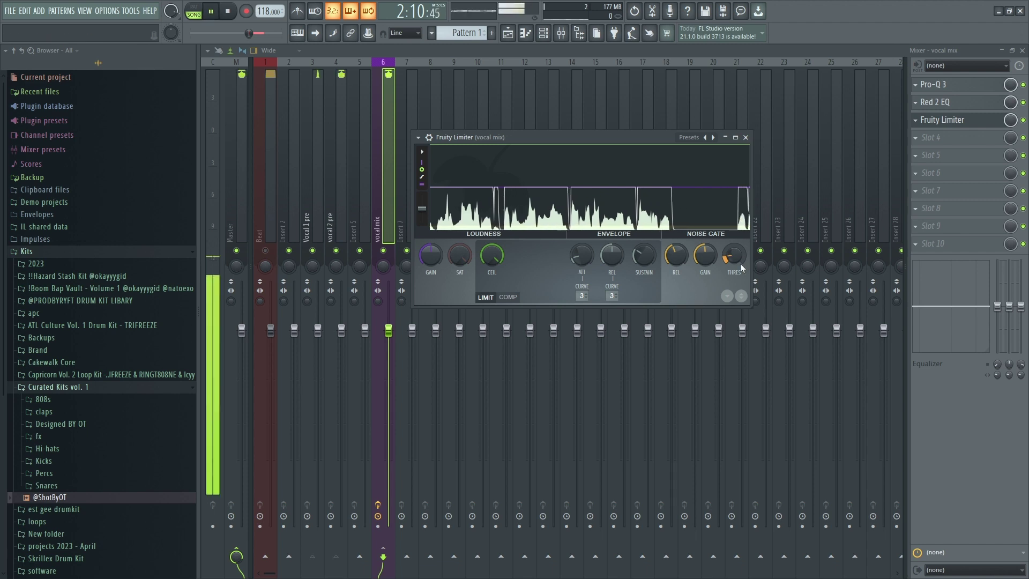
left_click_drag(735, 262, 736, 267)
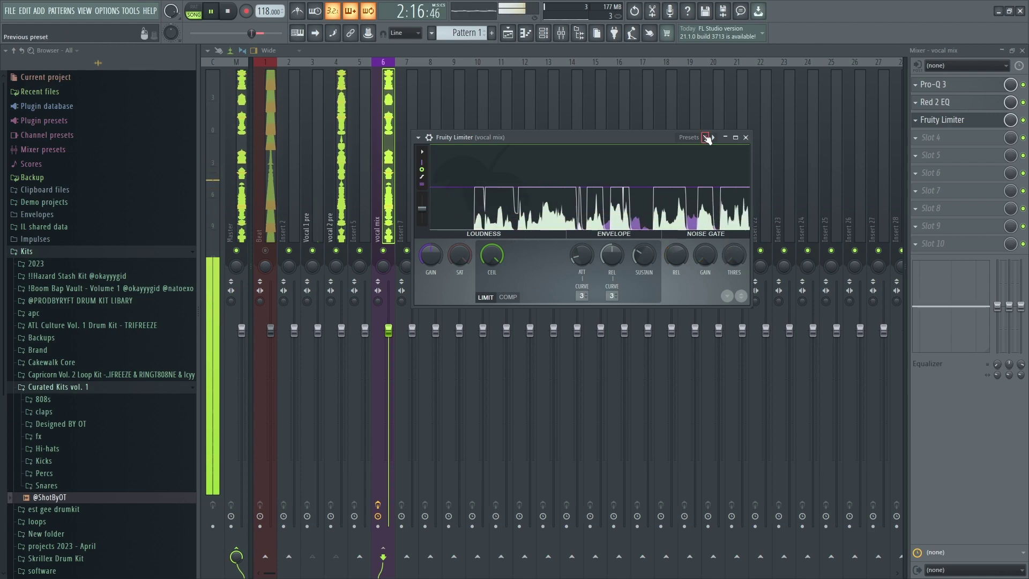
left_click(745, 137)
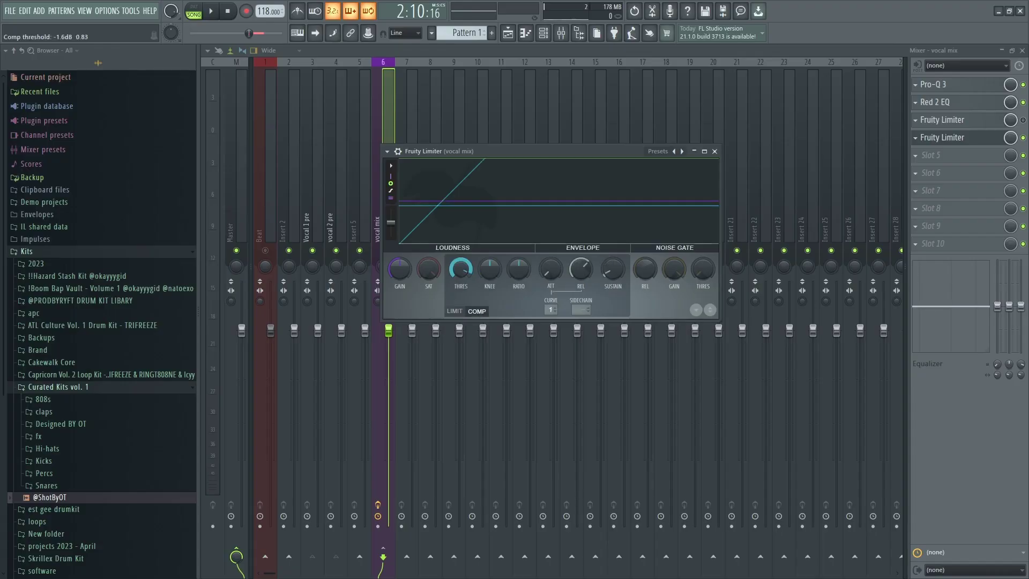
Compress the vocal mix with the slot 4 Fruity Limiter, lowering the threshold, softening the knee and setting the attack to about 19 ms
left_click_drag(489, 271, 455, 284)
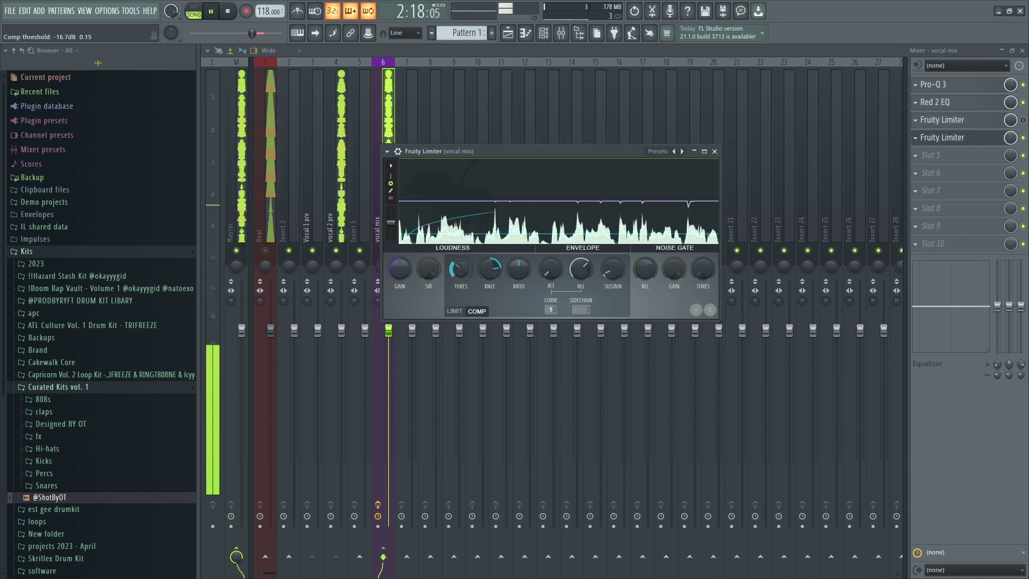
mouse_move(552, 270)
left_mouse_down()
mouse_move(555, 260)
mouse_move(576, 306)
mouse_move(551, 274)
left_mouse_up()
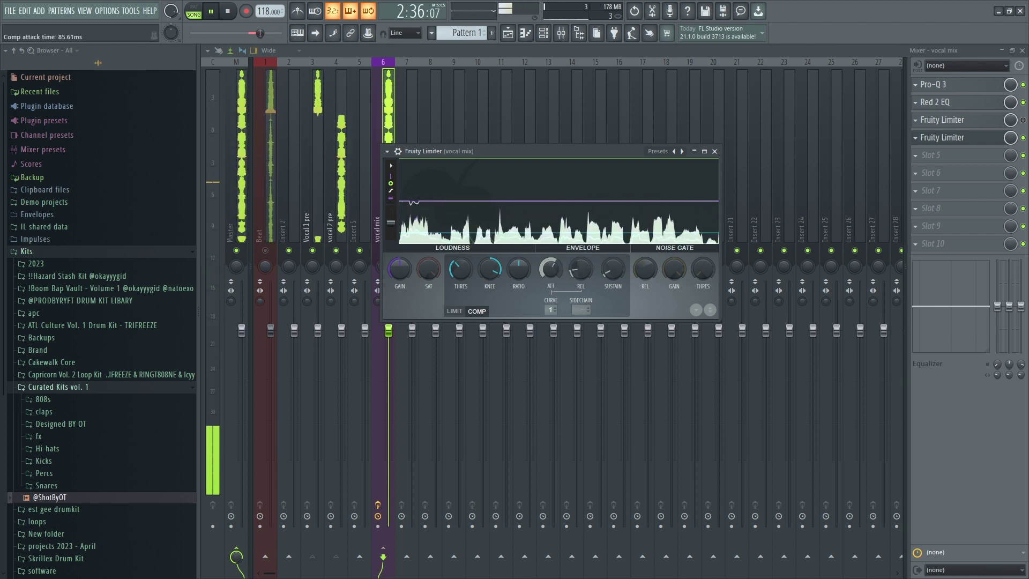
left_click_drag(460, 270, 461, 284)
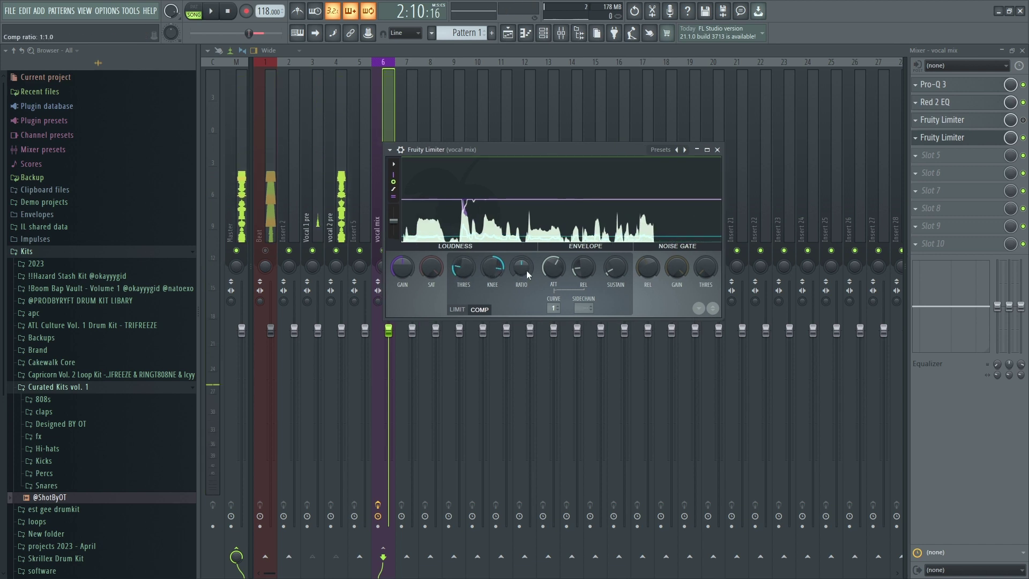
key("space")
left_click_drag(493, 147, 493, 117)
left_click_drag(553, 238, 553, 252)
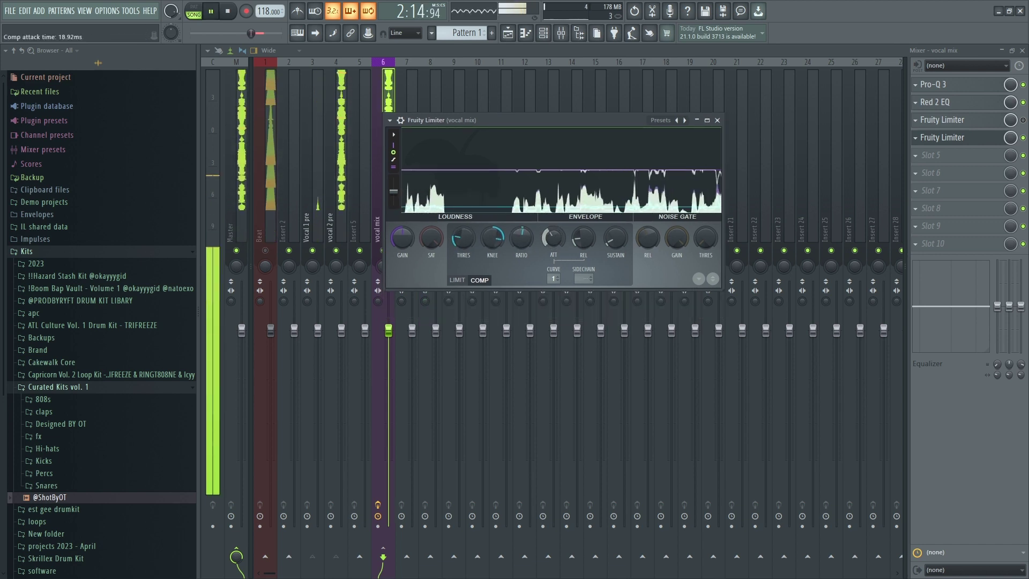
key("space")
left_click(985, 139)
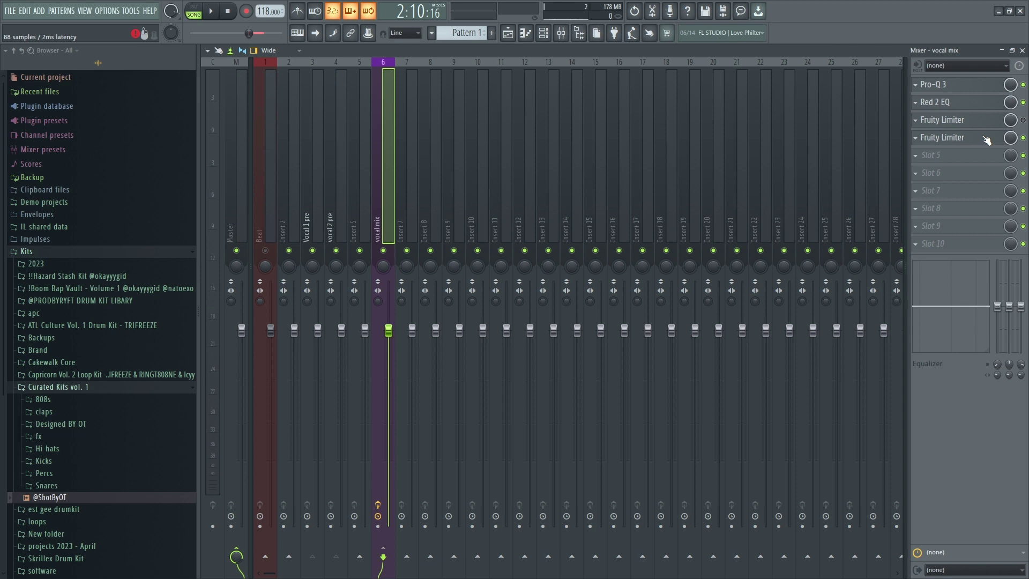
Load FabFilter Pro-DS in slot 5 of the vocal mix insert, keeping its default settings
left_click(956, 156)
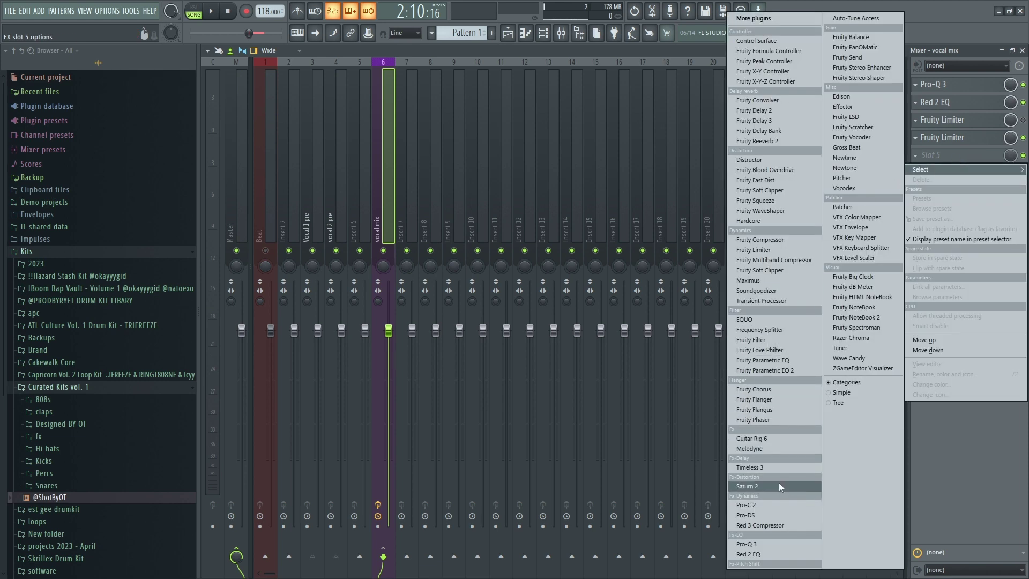
left_click(768, 515)
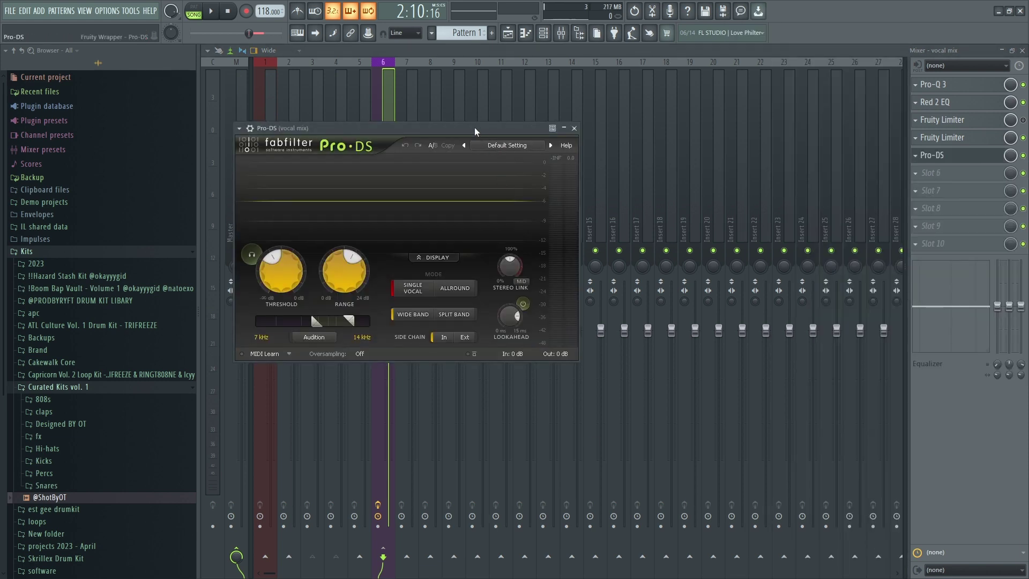
left_click_drag(474, 127, 629, 117)
left_click(722, 121)
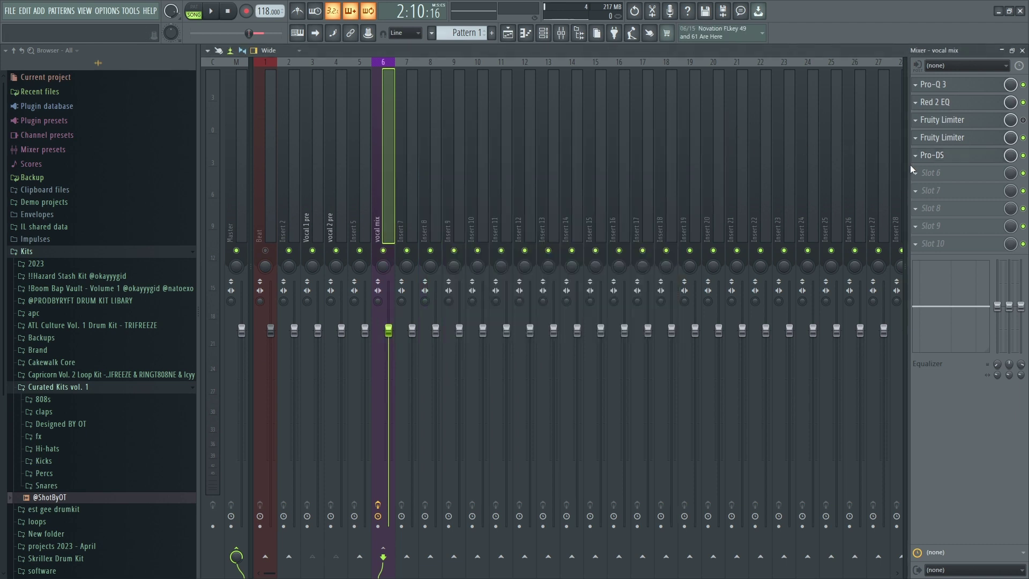
Load Fruity Reeverb 2 in slot 6 and, during playback, raise its wet level to 75% while lowering the dry level
left_click(931, 172)
left_click(780, 141)
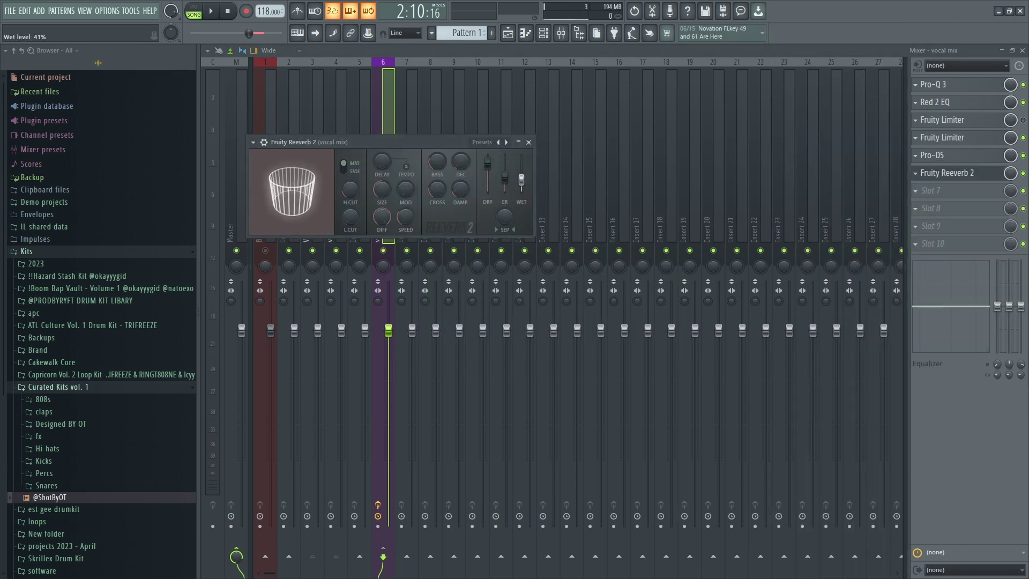
key("space")
left_click_drag(425, 146, 612, 142)
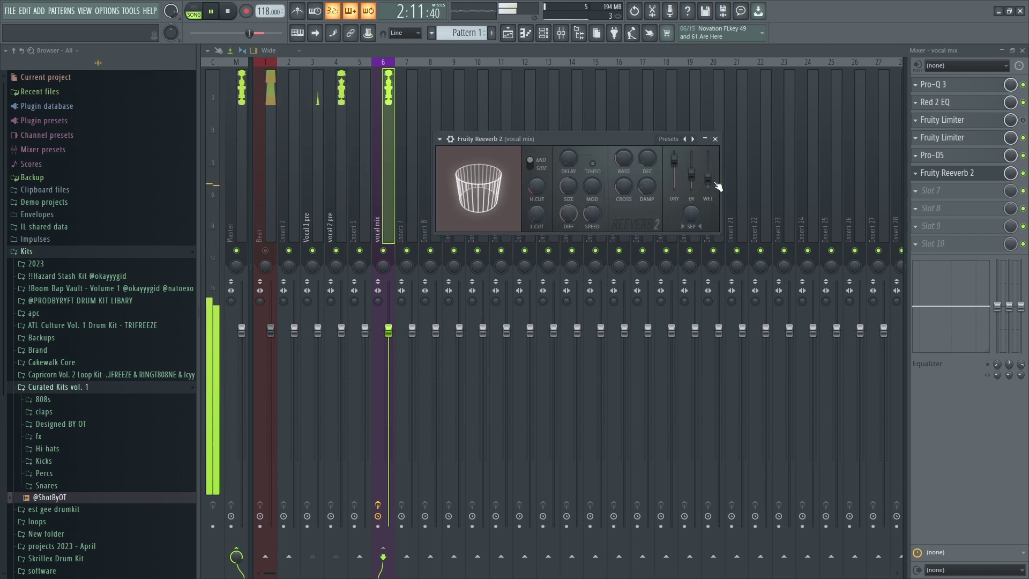
left_click_drag(709, 178, 708, 176)
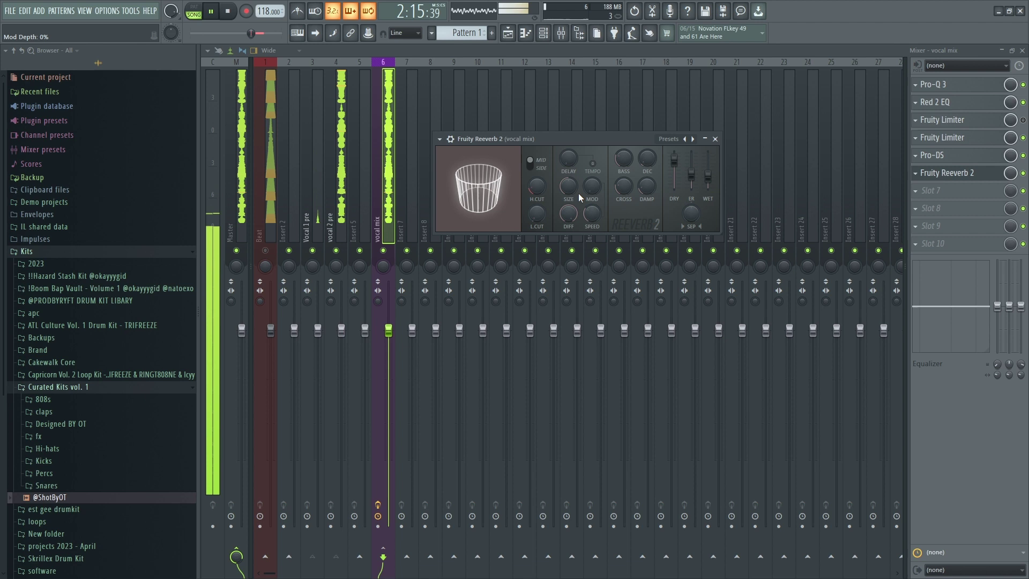
left_click_drag(569, 188, 569, 192)
left_click_drag(708, 175, 681, 205)
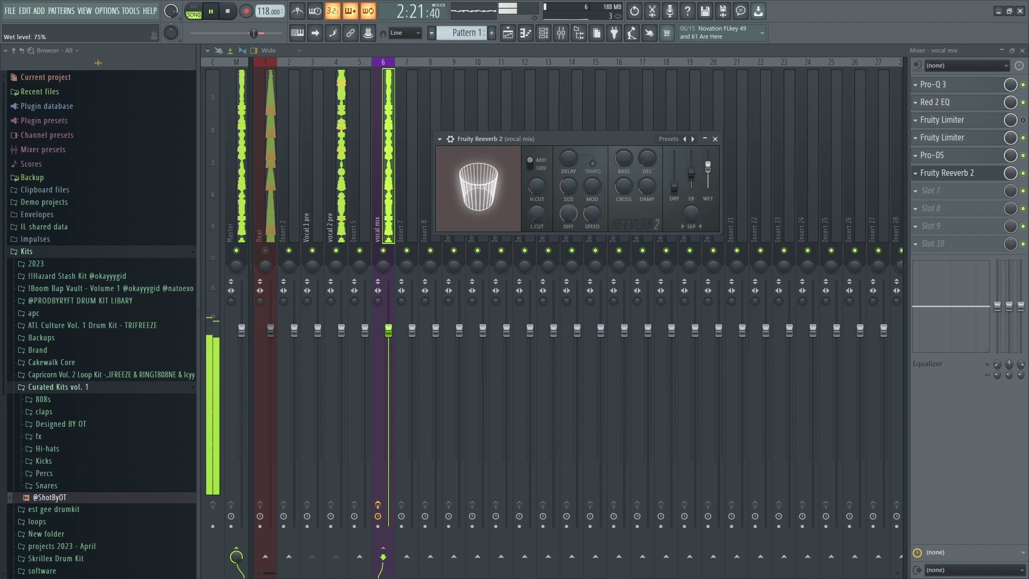
Balance Fruity Reeverb 2 by reducing its slot mix level and setting dry to 38% and wet to 69%
left_click(961, 177)
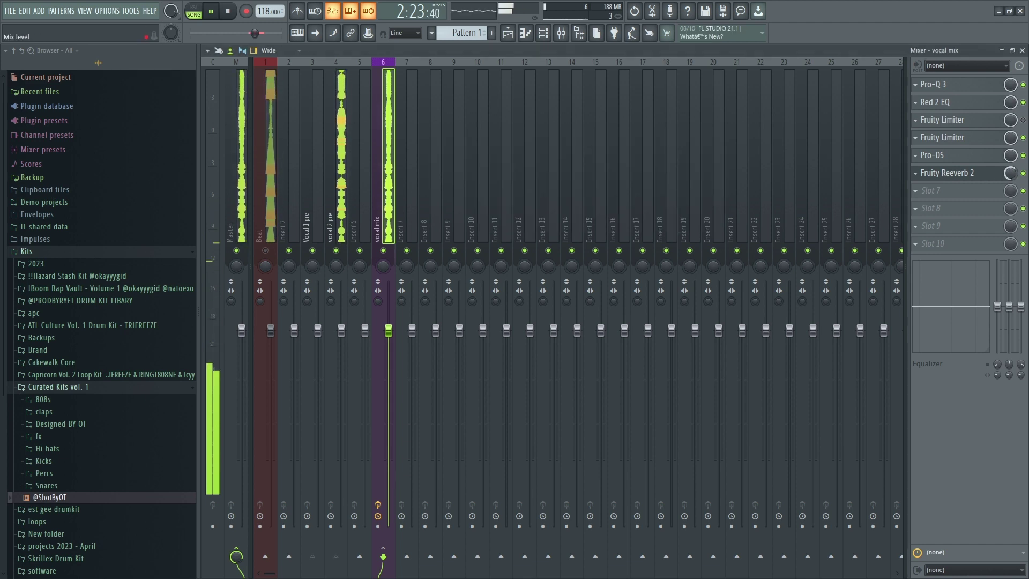
left_click(959, 173)
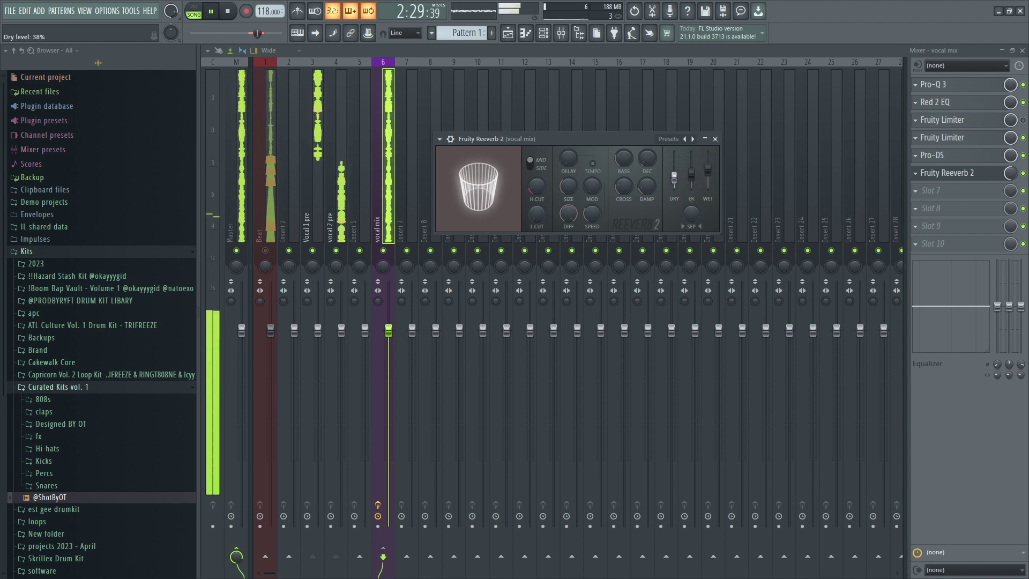
left_click(1011, 175)
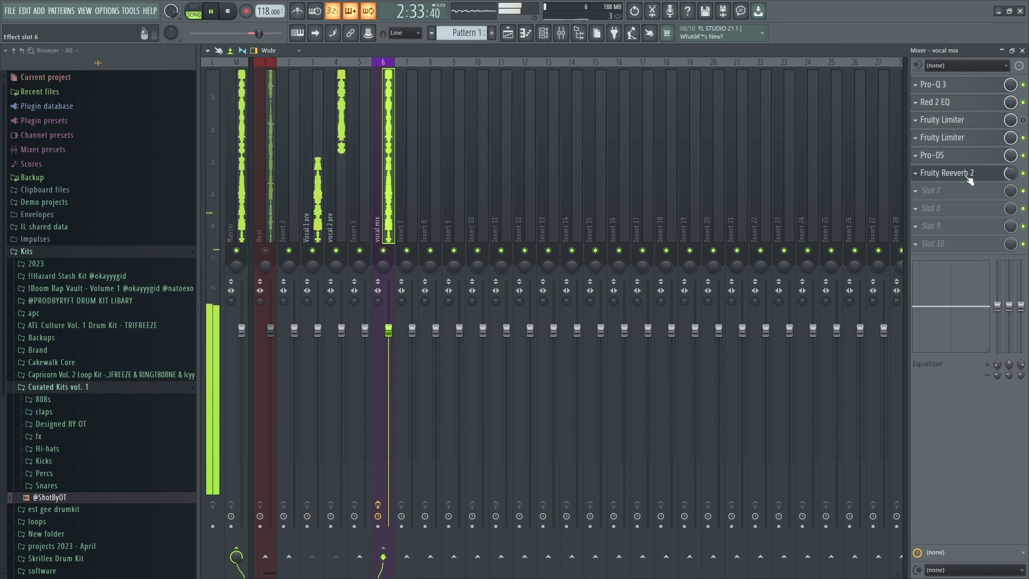
left_click(1001, 172)
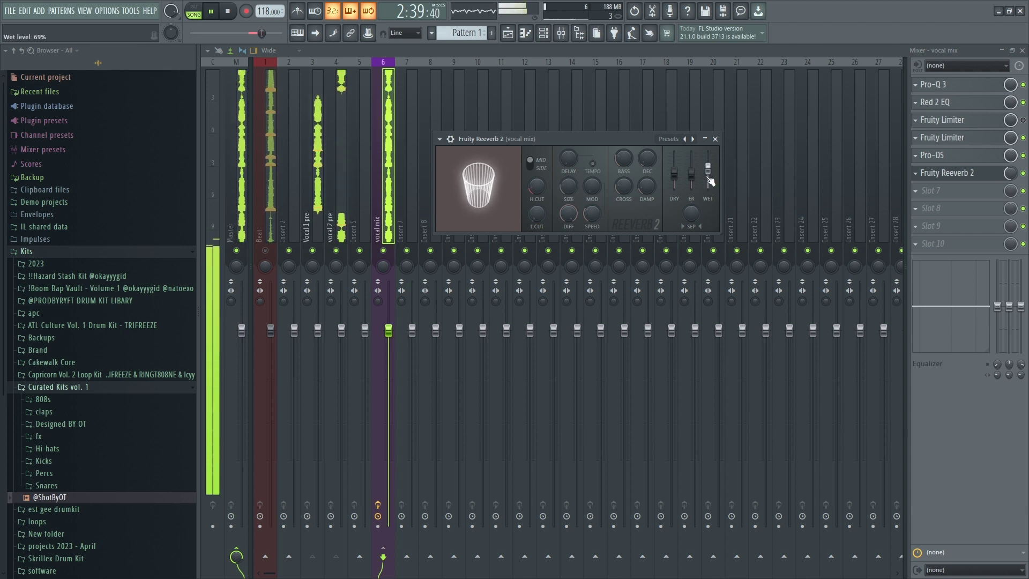
left_click(715, 138)
key("space")
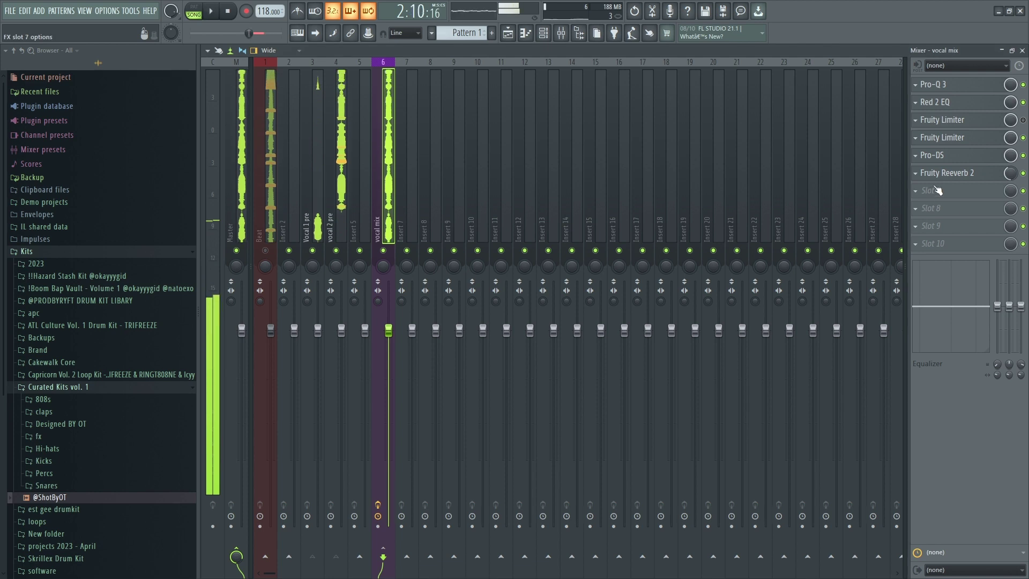
Load FabFilter Pro-C 2 in slot 7 with a 0 dB threshold and 100:1 ratio, and turn off auto gain
left_click(936, 190)
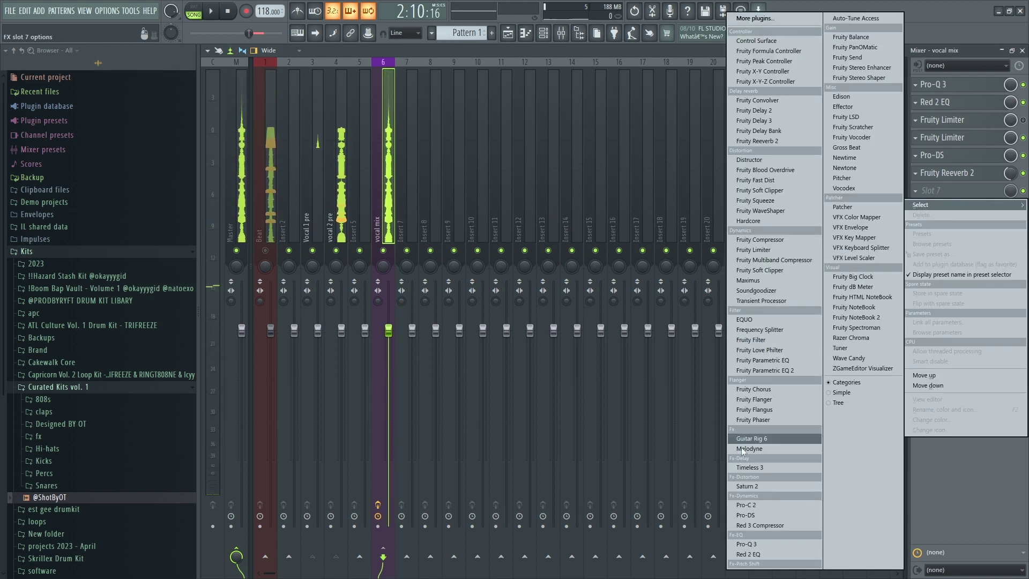
left_click(745, 504)
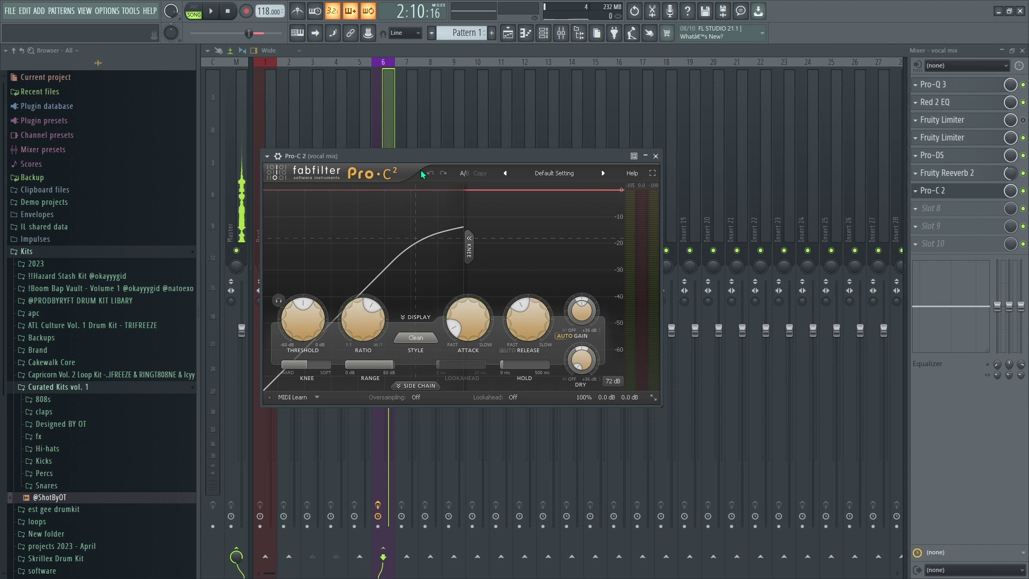
left_click_drag(422, 173, 526, 154)
left_click_drag(414, 305, 404, 137)
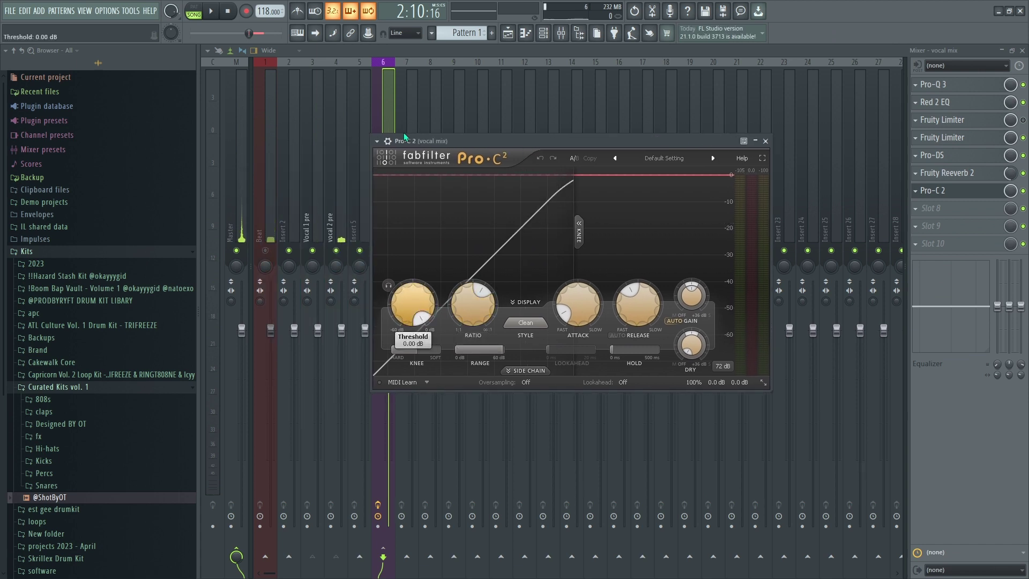
key("space")
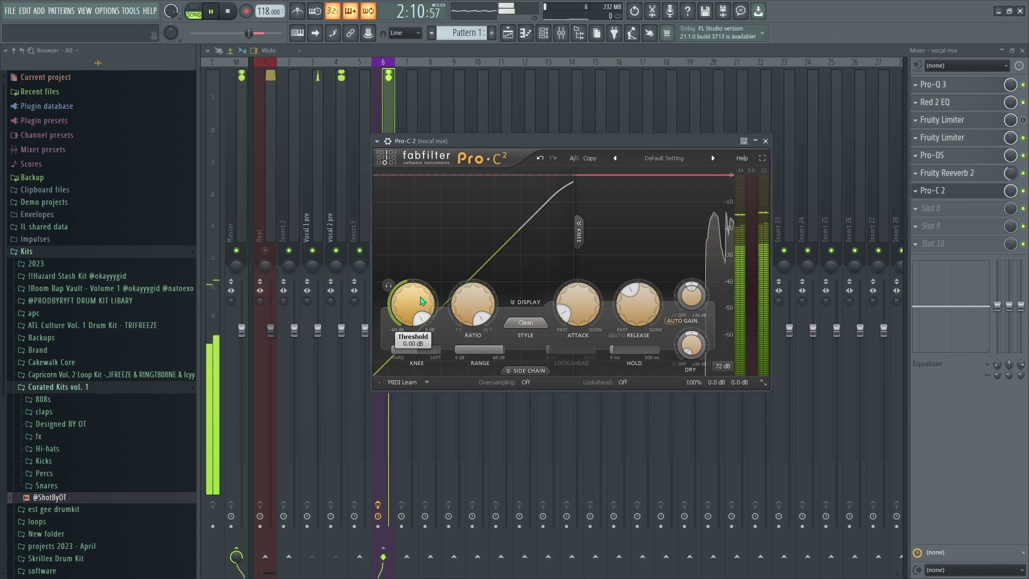
left_click(671, 320)
Lower the Pro-C 2 threshold to about -20.9 dB and raise its wet gain to about +4.5 dB during playback
left_click_drag(412, 310, 412, 315)
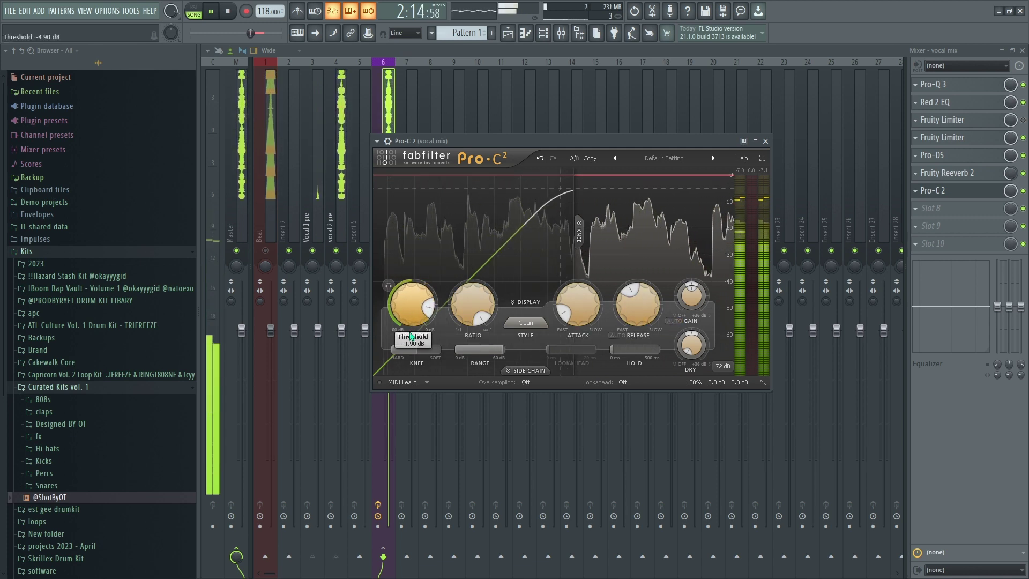
left_click_drag(411, 337, 396, 401)
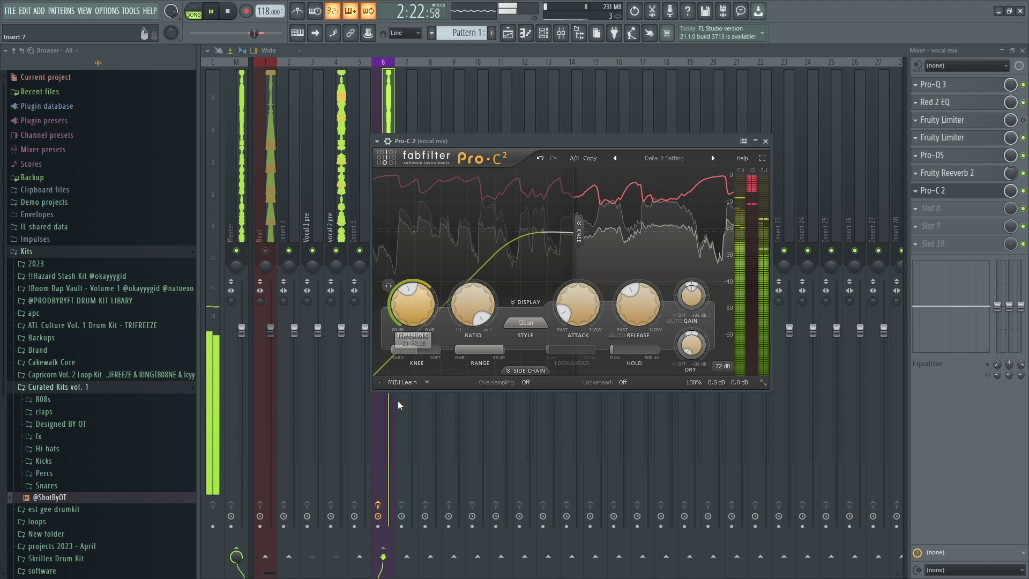
mouse_move(696, 308)
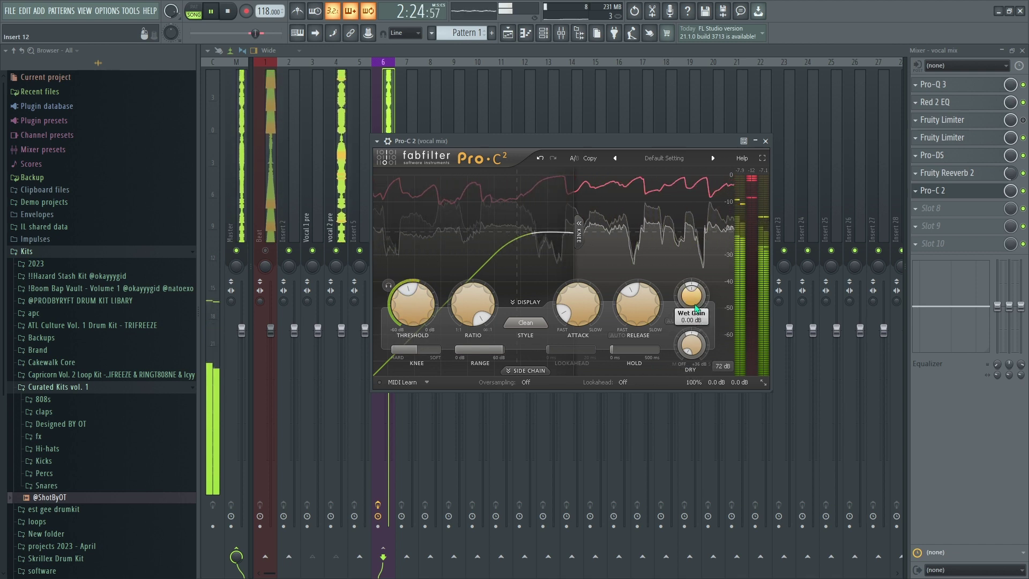
left_click_drag(690, 305, 699, 262)
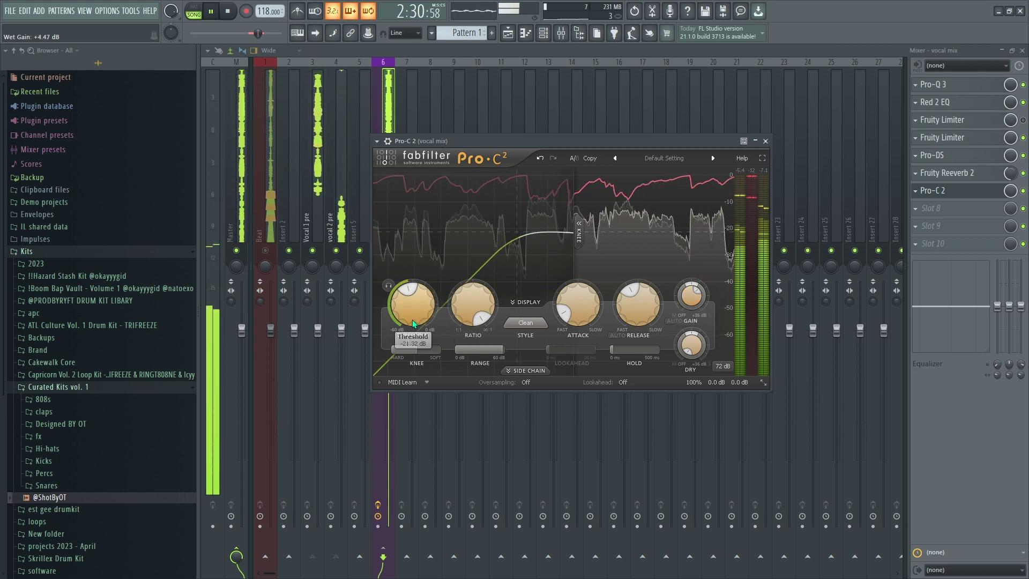
left_click_drag(415, 308, 417, 307)
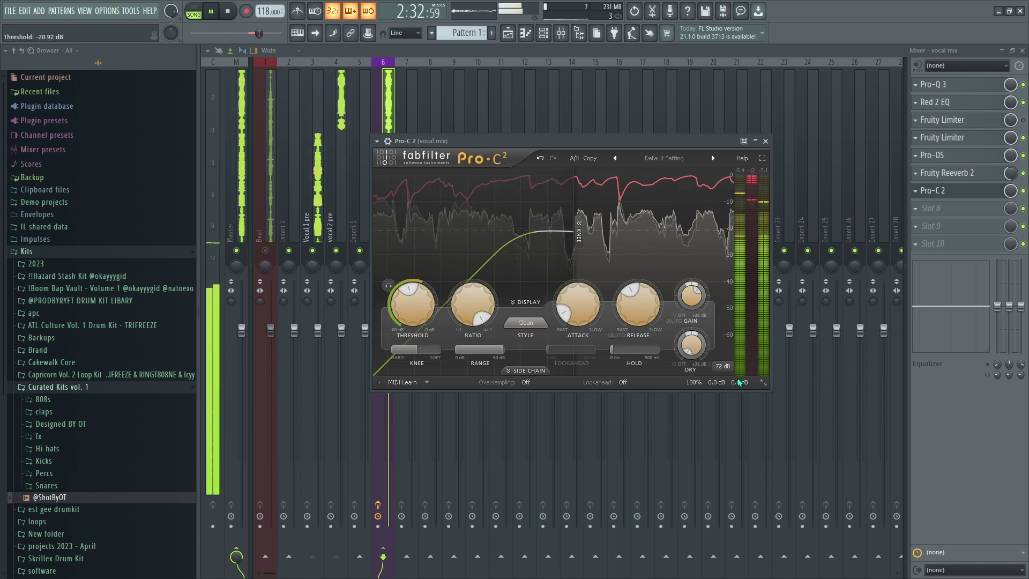
Raise the Pro-C 2 output level to +4.9 dB and reduce its ratio to about 9.7:1
mouse_move(737, 386)
mouse_move(735, 347)
left_mouse_down()
mouse_move(742, 321)
mouse_move(735, 348)
mouse_move(737, 335)
left_mouse_up()
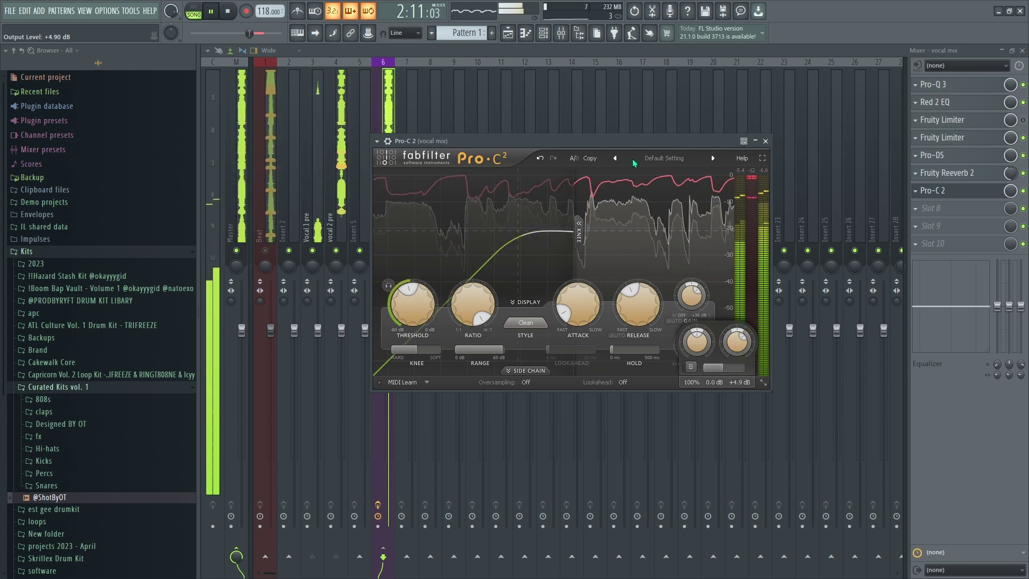
left_click_drag(558, 141, 587, 103)
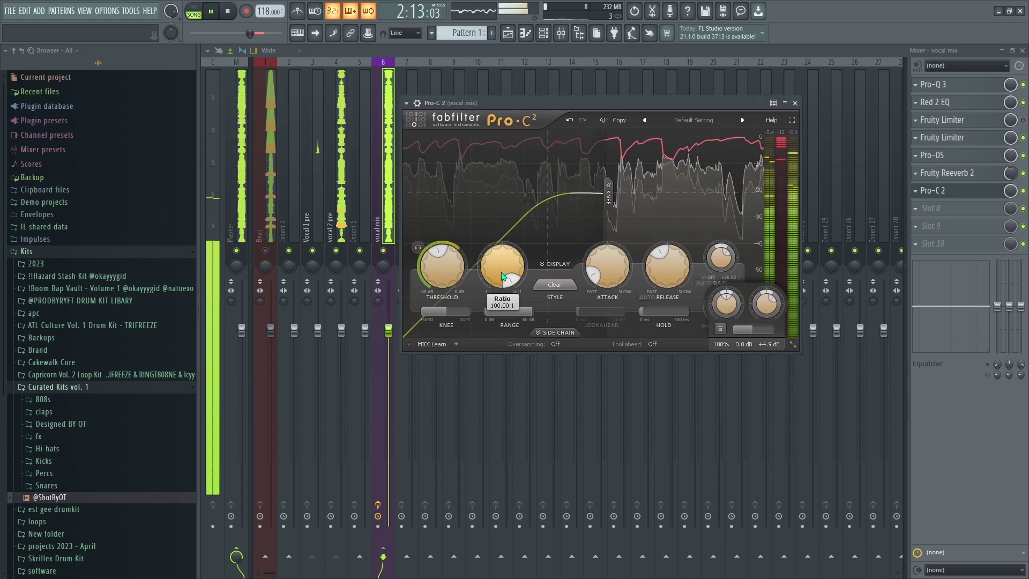
scroll(502, 275, "down", 5)
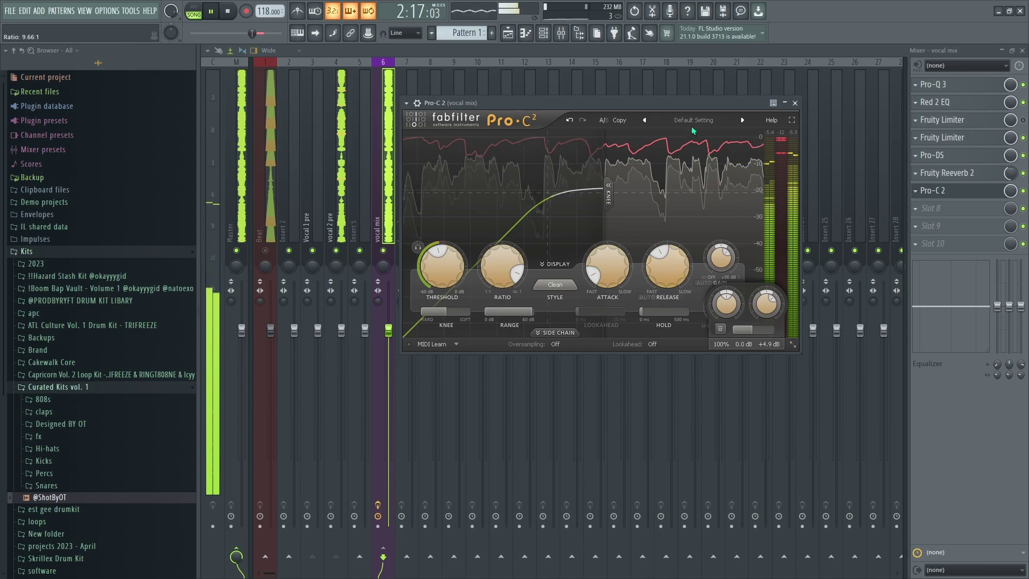
Close Pro-C 2, insert Auto-Tune Access in the first slot of the vocal mix chain, and set its key to F# minor
left_click_drag(684, 104, 615, 104)
left_click(726, 102)
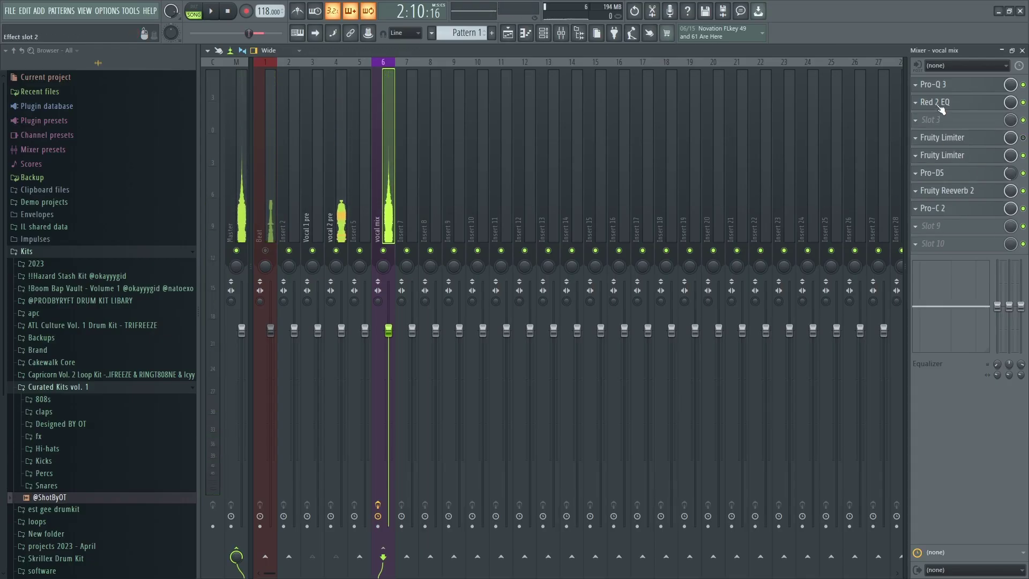
left_click(943, 82)
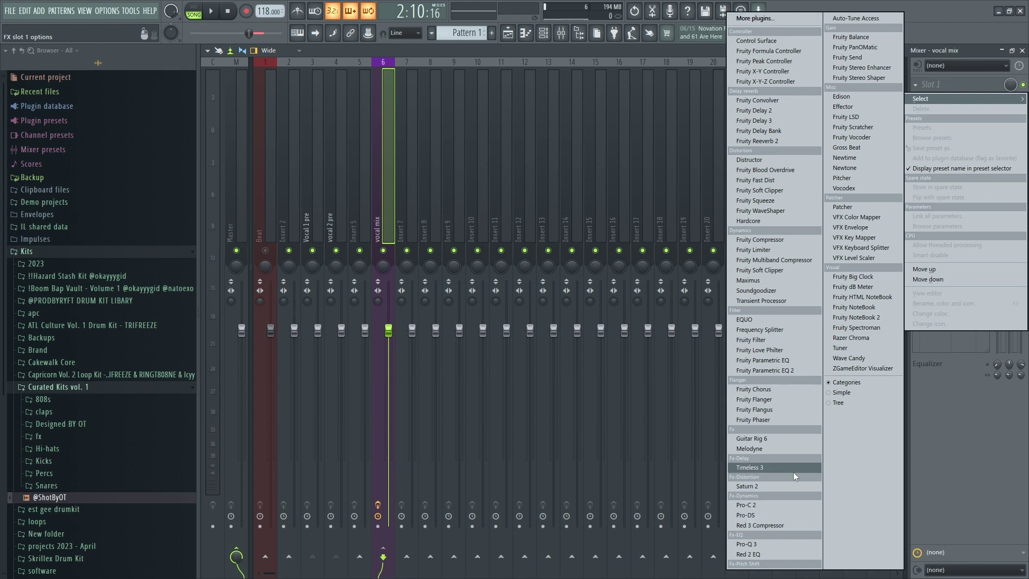
left_click(856, 18)
left_click(460, 200)
left_click(463, 290)
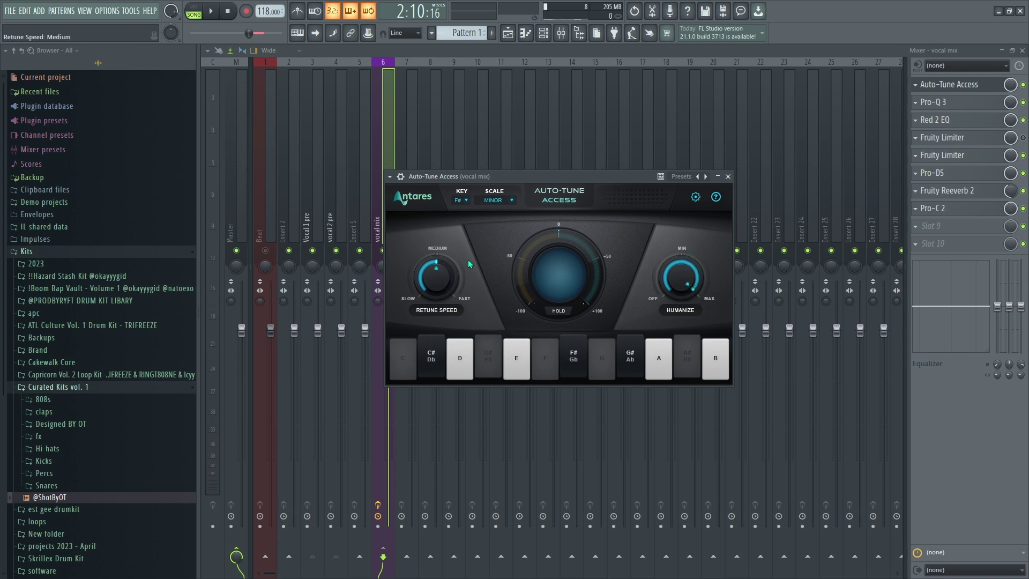
Audition Auto-Tune Access on the vocals with a fast retune speed during playback, and return the retune speed to medium
key("space")
left_click_drag(498, 173, 563, 124)
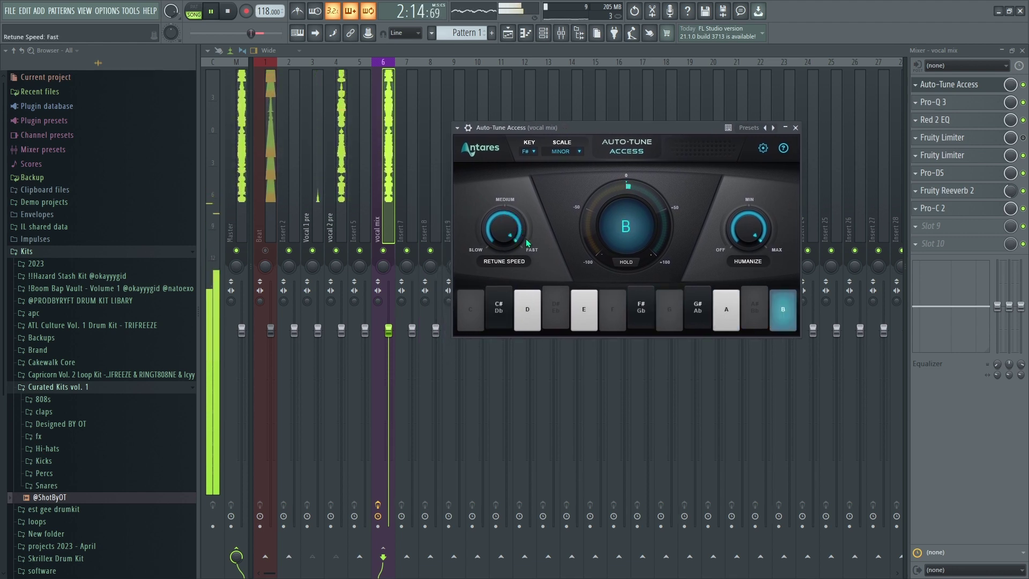
left_click(504, 209)
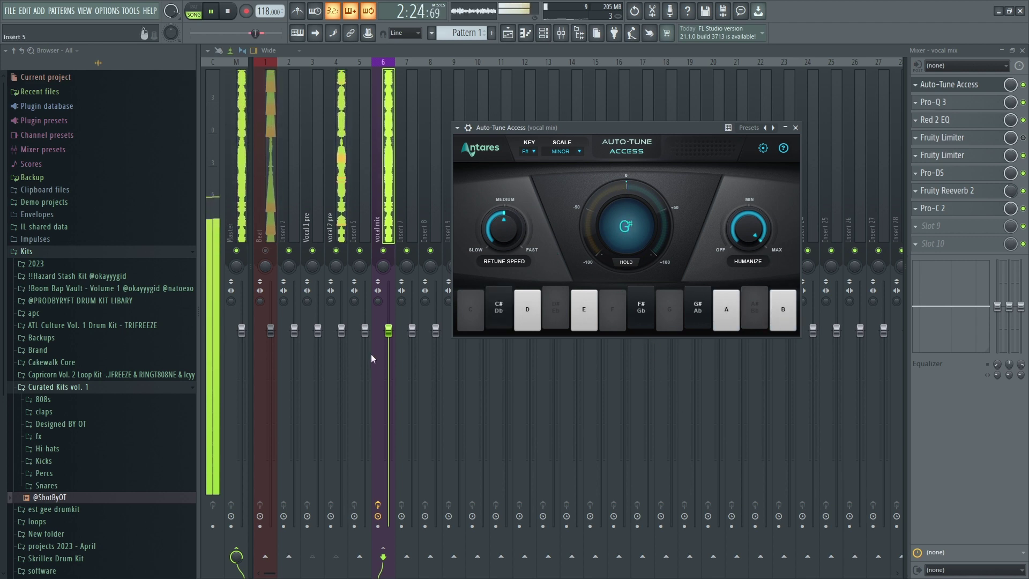
Unmute the Beat insert for playback with the vocals, and load Maximus in its third effect slot
left_click_drag(568, 127, 594, 87)
left_click(264, 251)
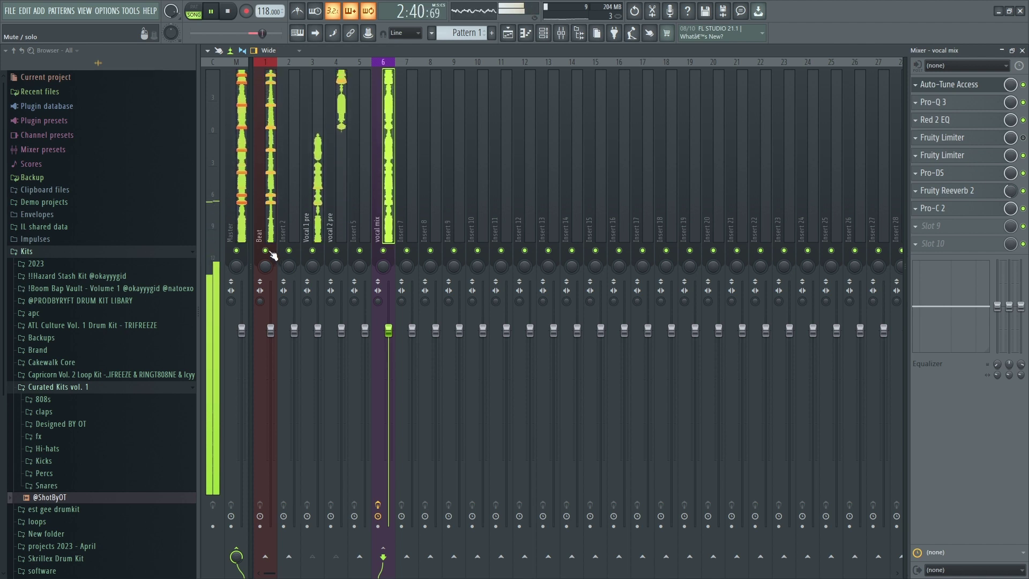
left_click(247, 219)
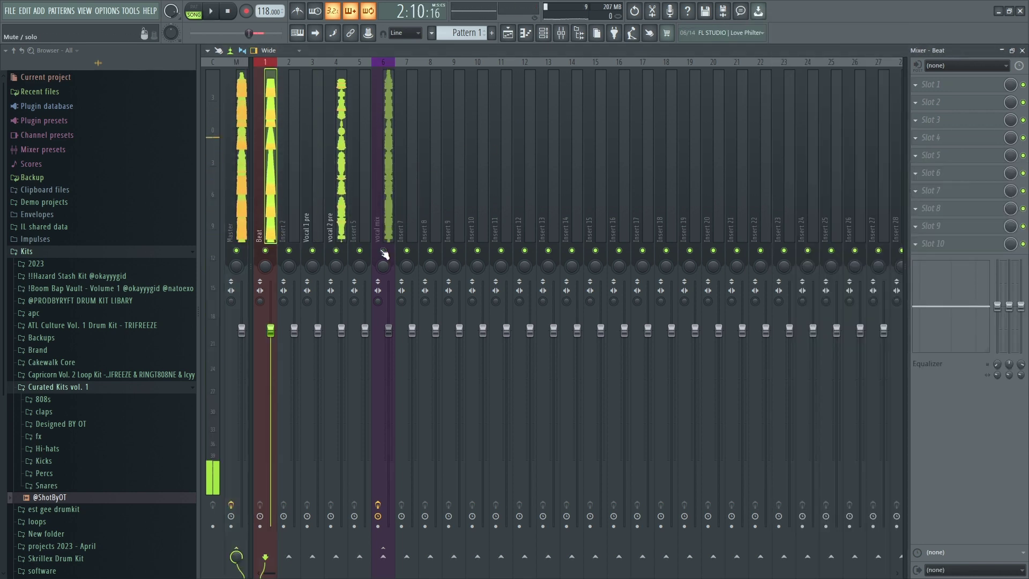
left_click(929, 124)
left_click(769, 282)
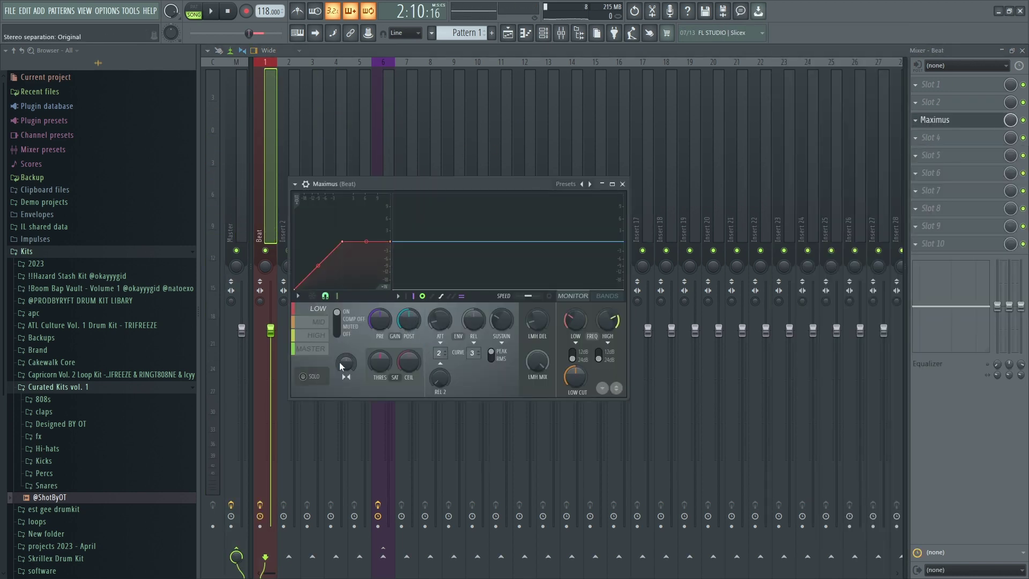
Play the beat through Maximus, close its window, and lower the vocal mix fader to balance the vocals with the beat
key("space")
left_click_drag(398, 184, 493, 172)
left_click(717, 171)
left_click_drag(388, 331, 388, 351)
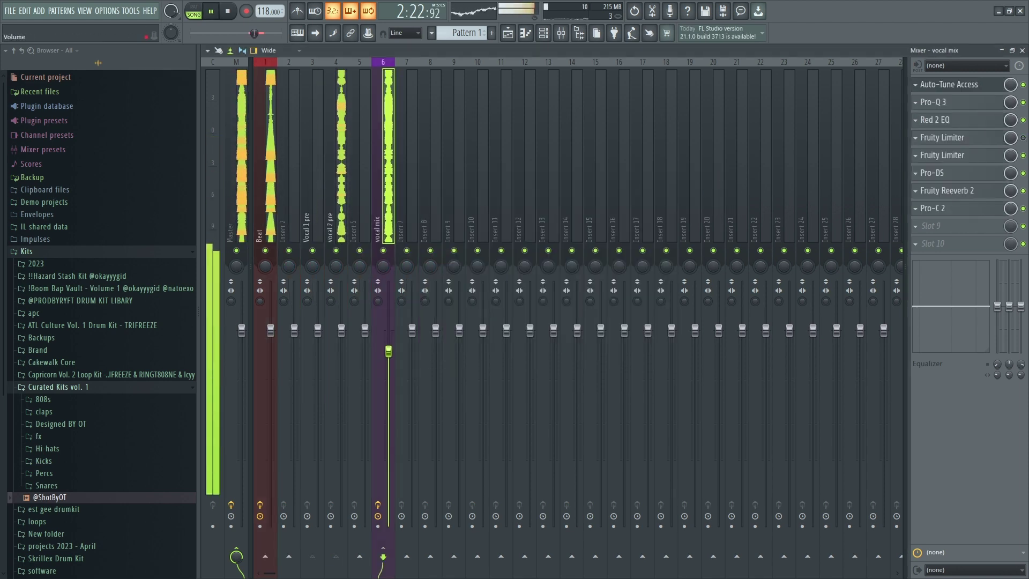
Adjust the pre and post gain of the Maximus master band on the Beat insert during playback
left_click(278, 329)
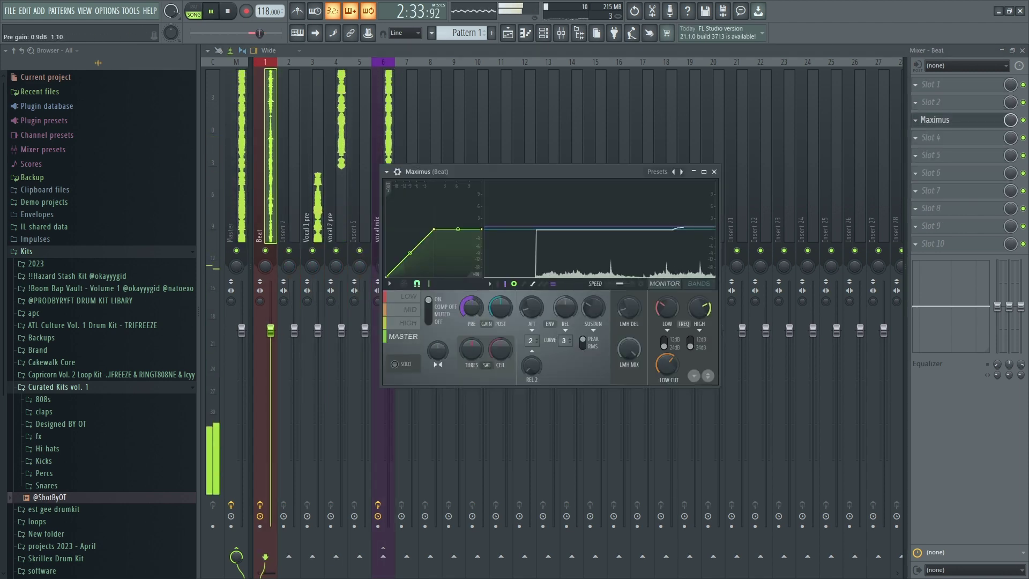
left_click_drag(471, 308, 500, 292)
left_click(410, 336)
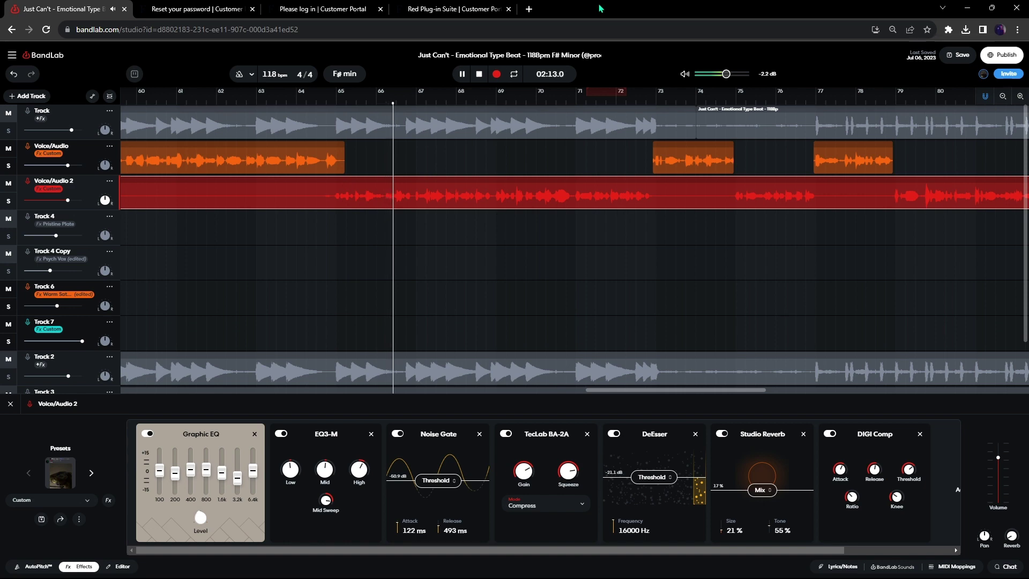
Switch from BandLab back to FL Studio, mute the beat's Track 2 in the playlist, and play the vocals alone
left_click(970, 7)
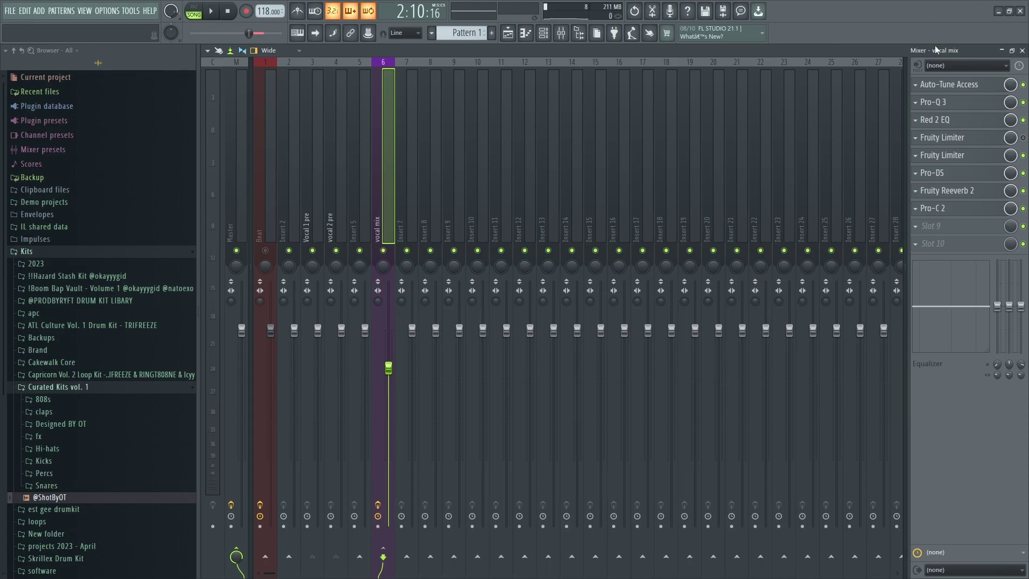
left_click(525, 34)
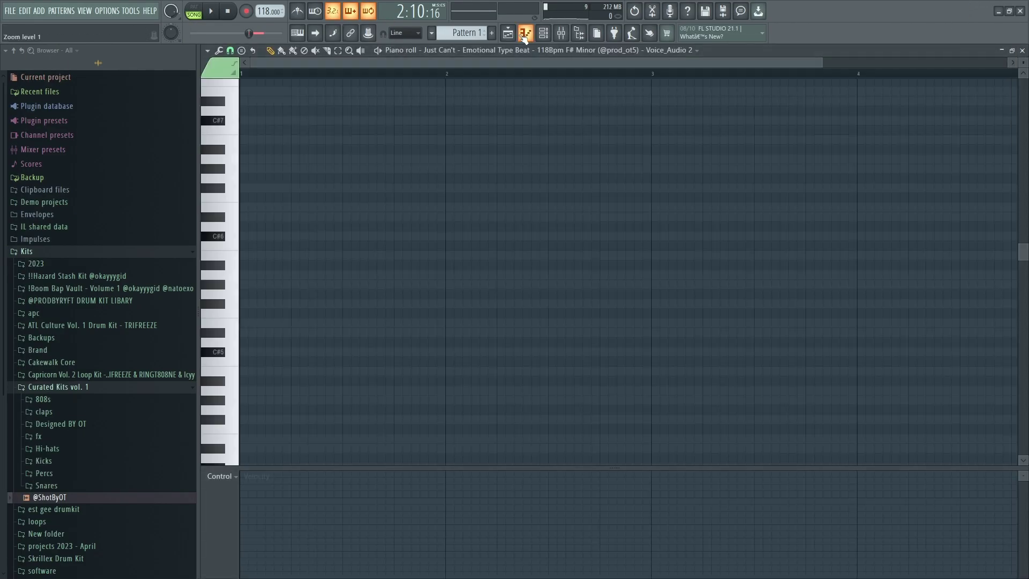
left_click(509, 34)
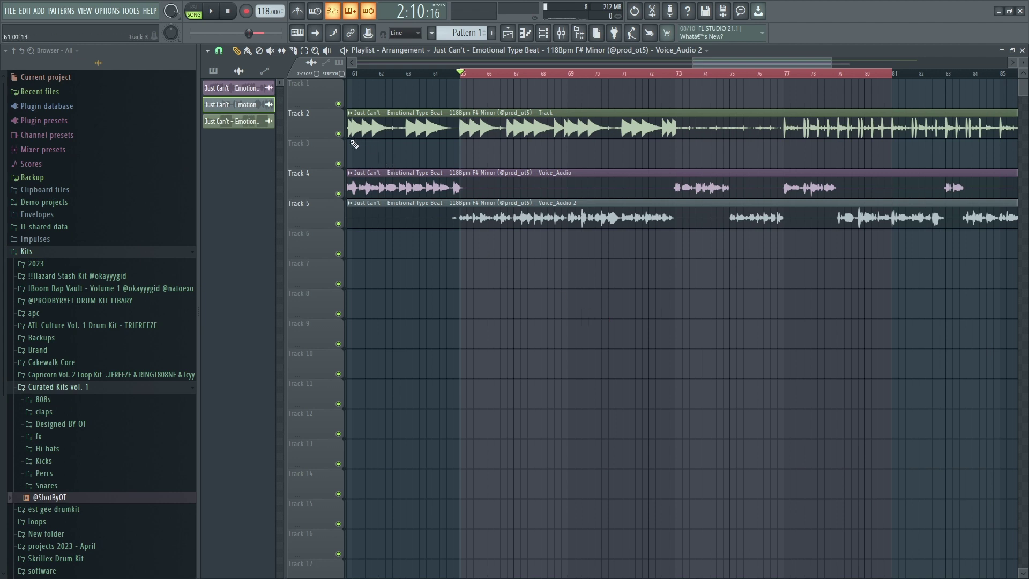
left_click(338, 134)
key("space")
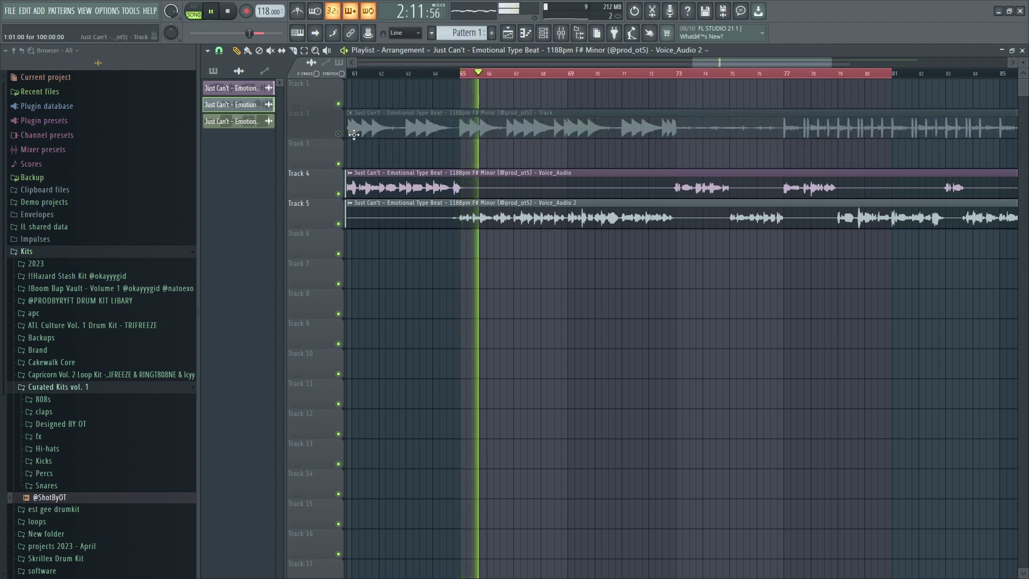